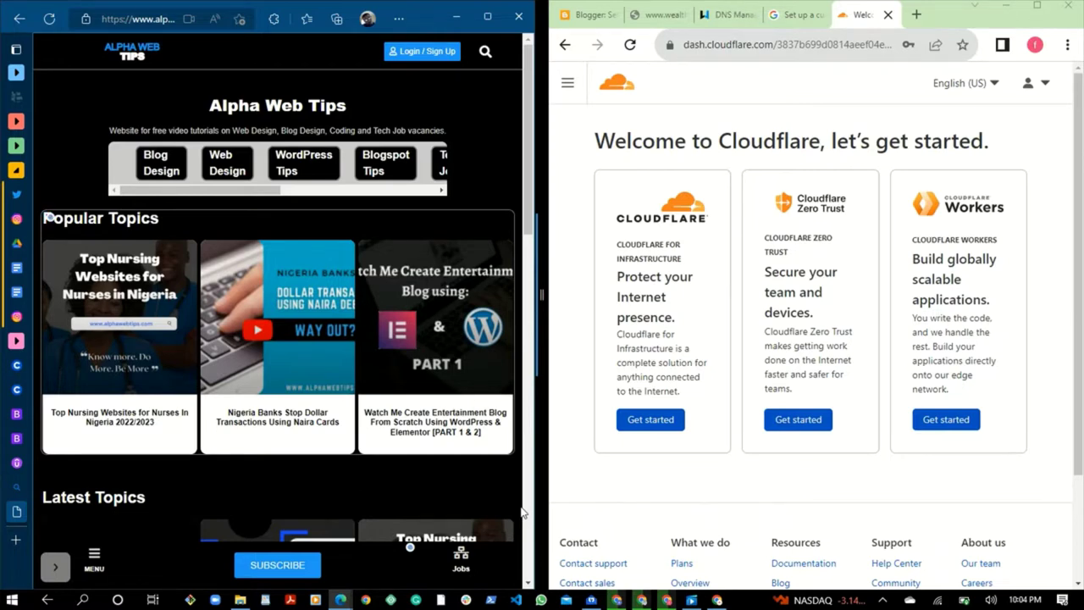
left_click_drag(539, 291, 39, 303)
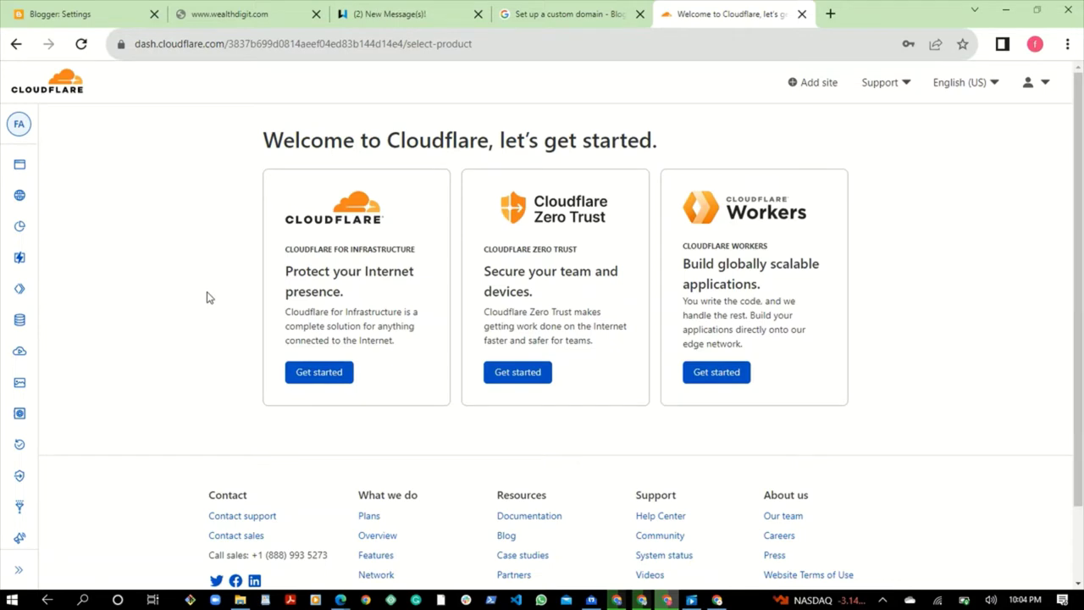
left_click(226, 15)
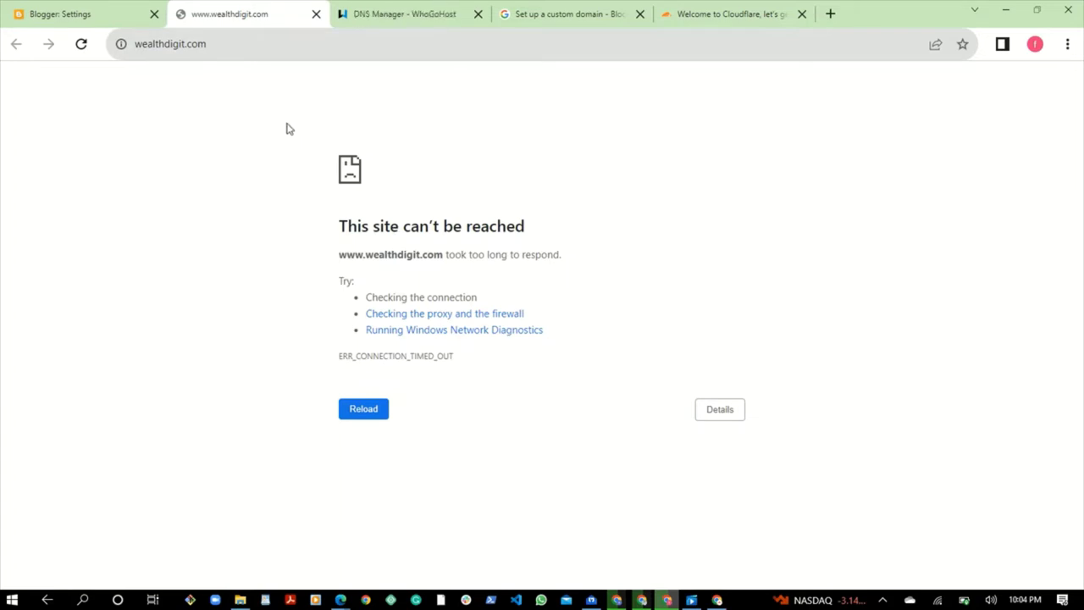
key("F5")
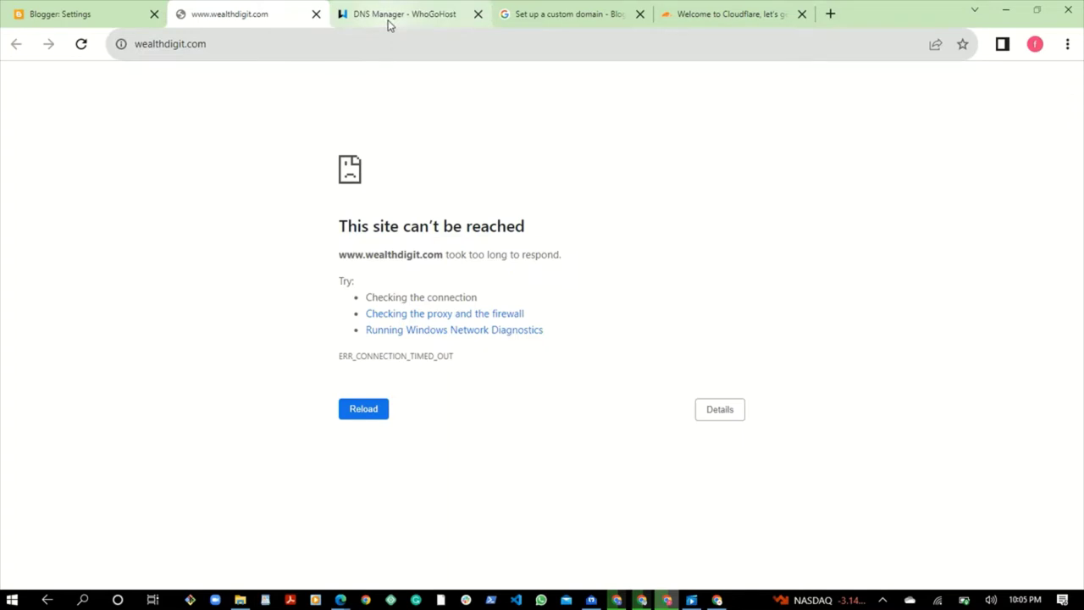
mouse_move(388, 26)
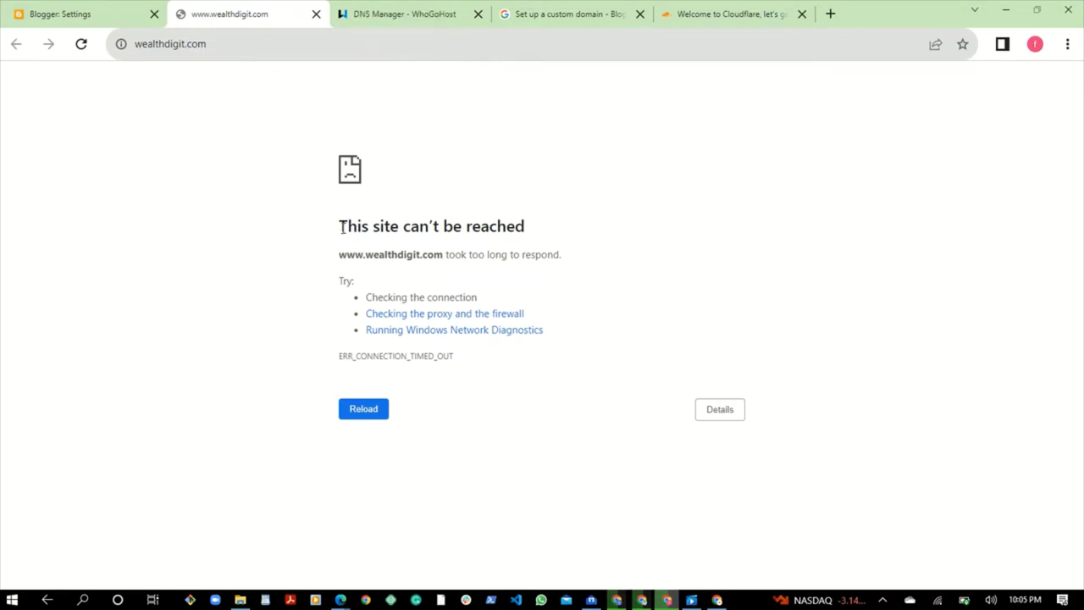
left_click_drag(338, 227, 551, 237)
left_click(551, 237)
key("F5")
- Review the custom domain, redirect and HTTPS settings of the Make Money Online blog in Blogger
left_click(83, 12)
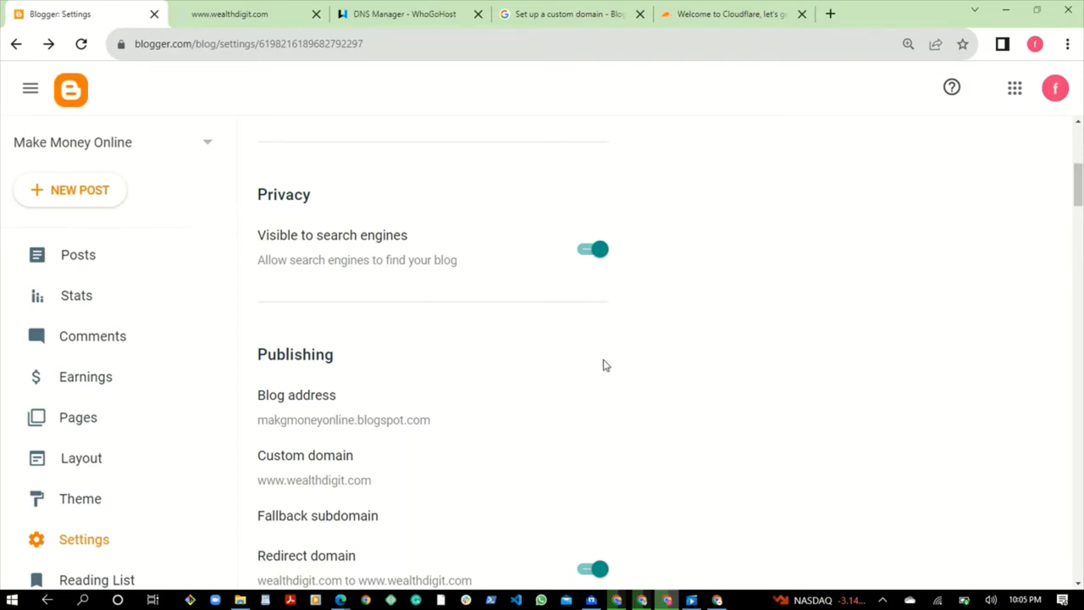
scroll(605, 364, "down", 5)
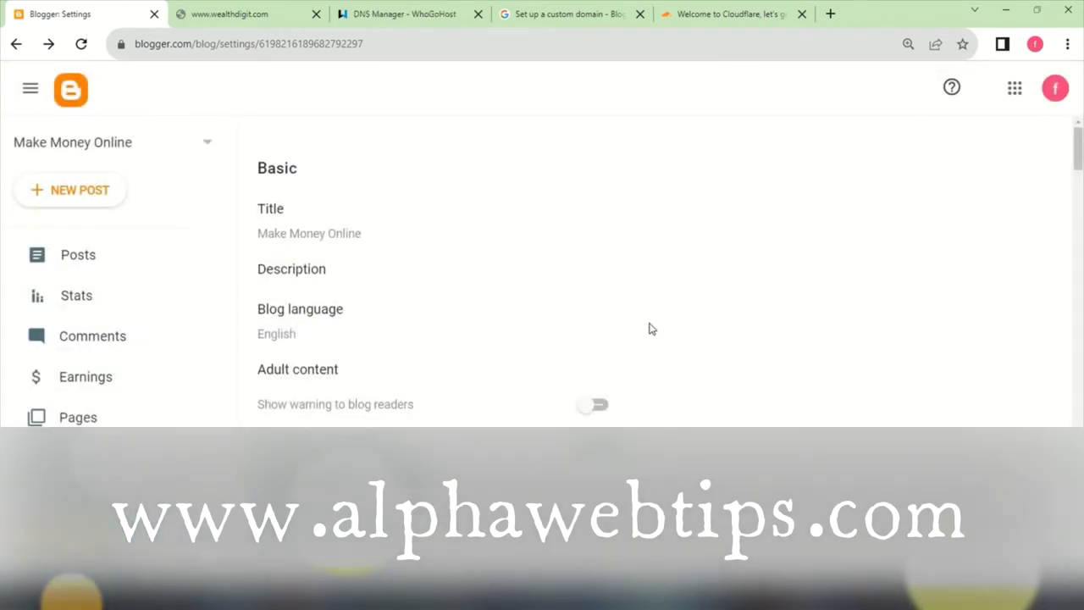
scroll(648, 330, "down", 10)
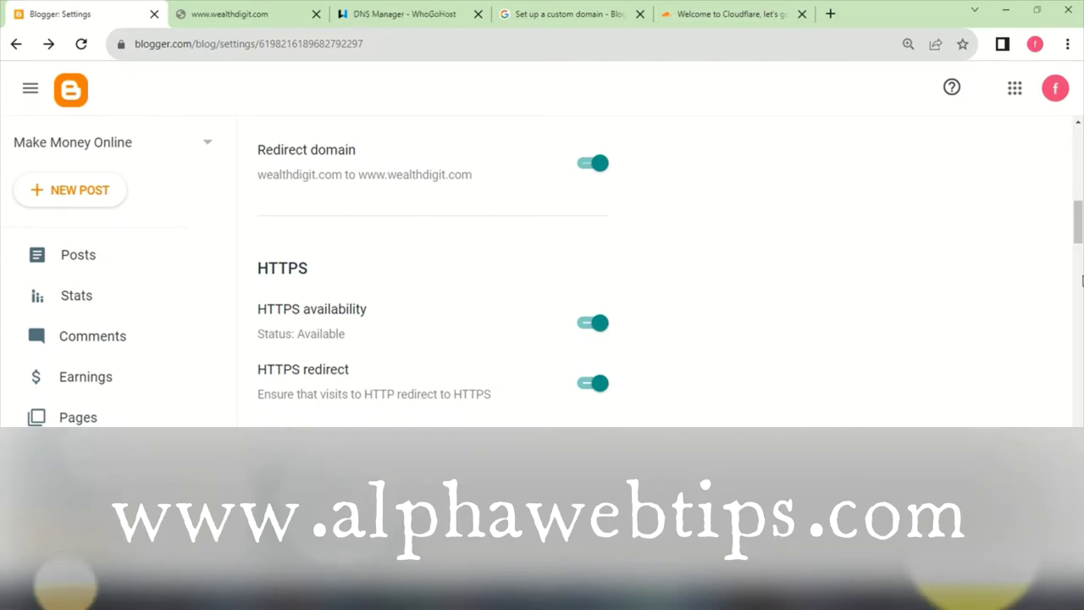
scroll(1079, 204, "up", 3)
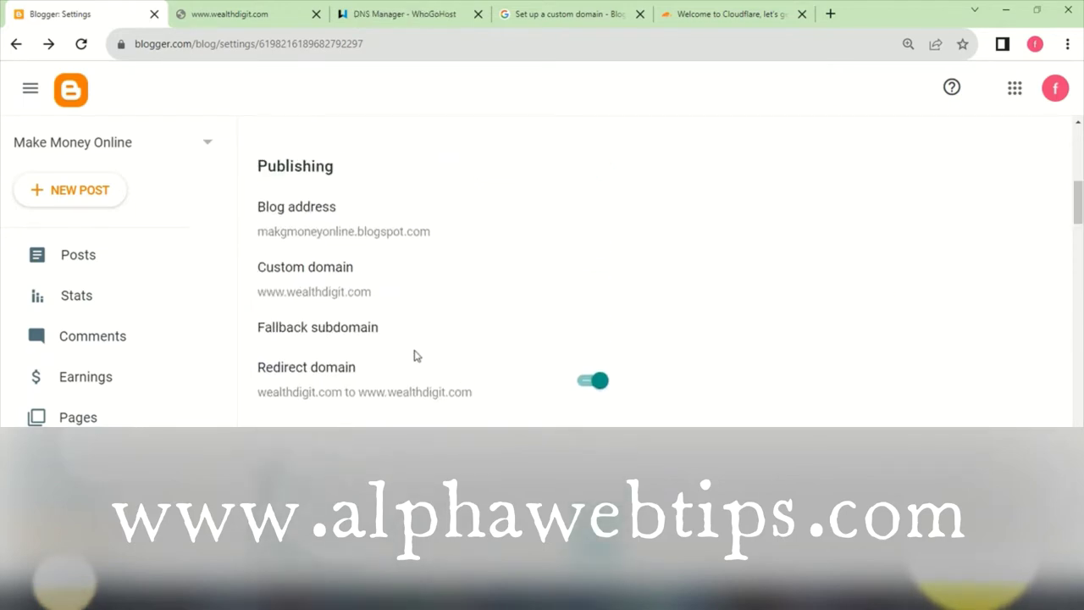
left_click(693, 15)
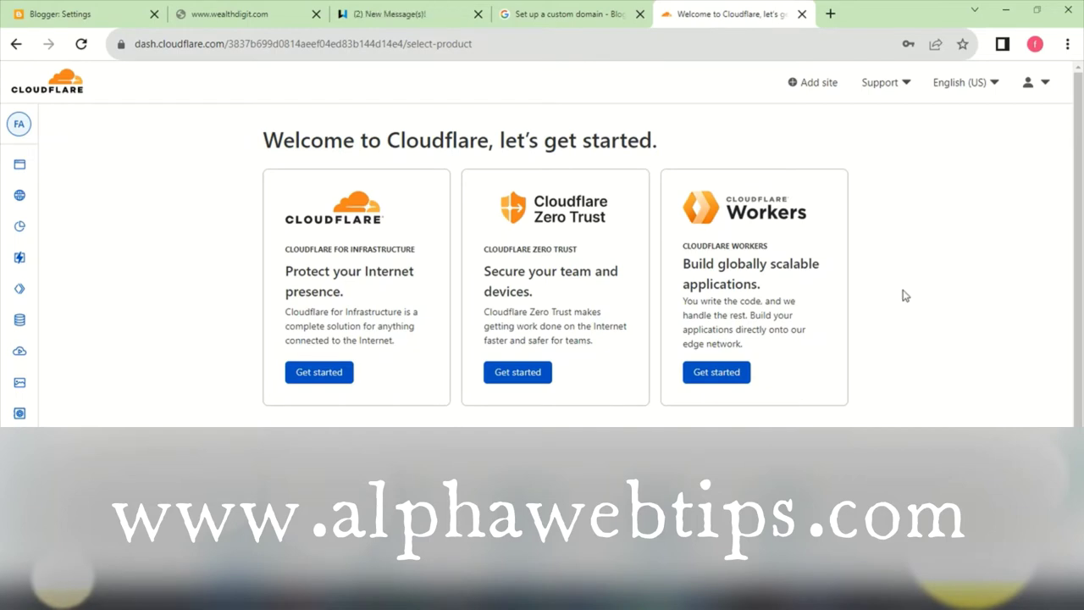
scroll(864, 295, "down", 1)
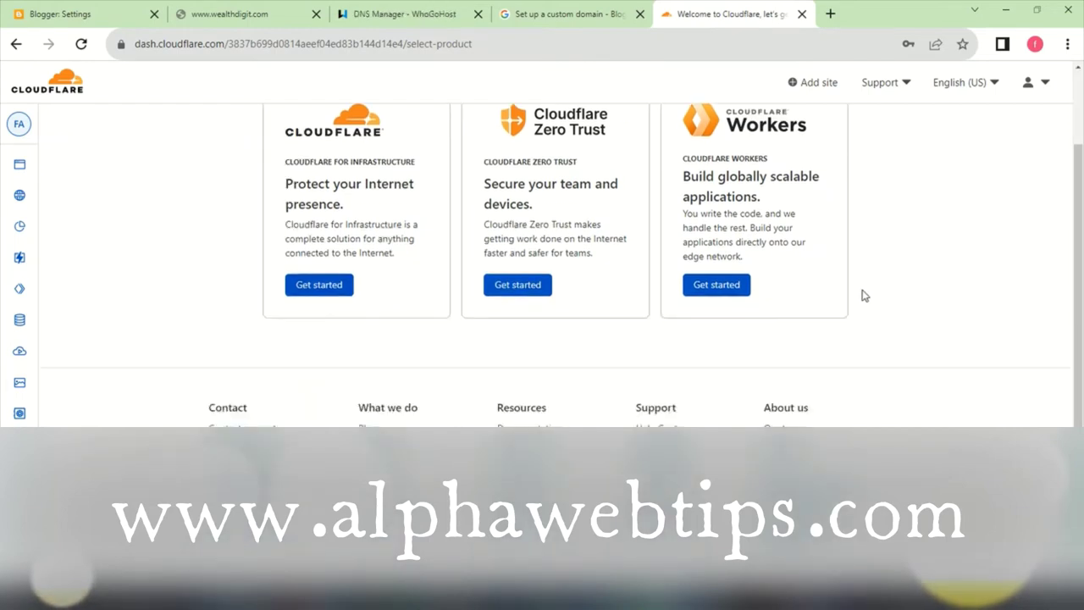
scroll(864, 295, "up", 1)
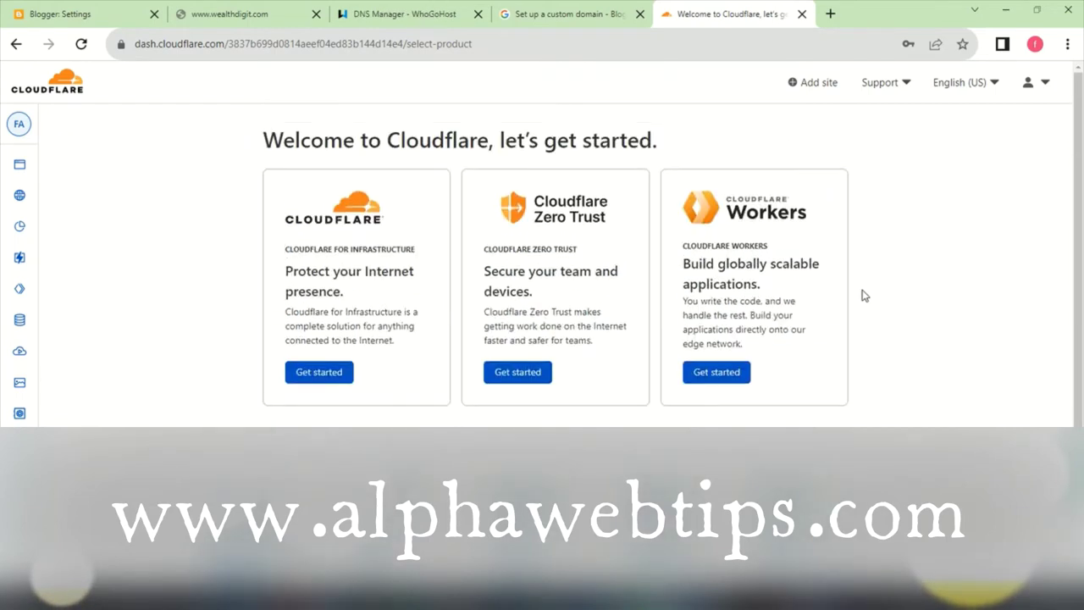
left_click(806, 89)
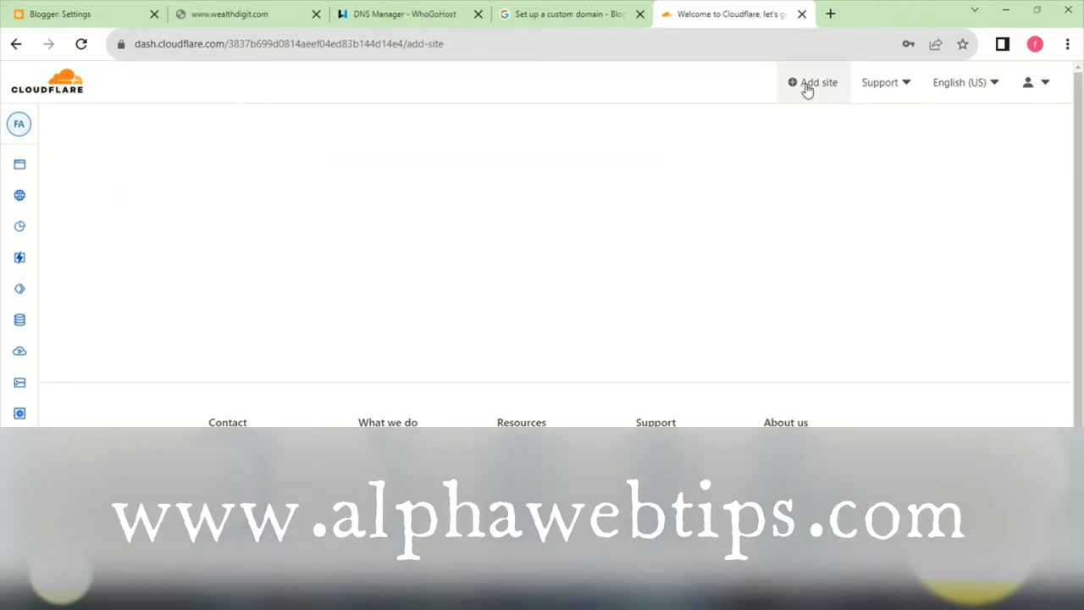
left_click(234, 196)
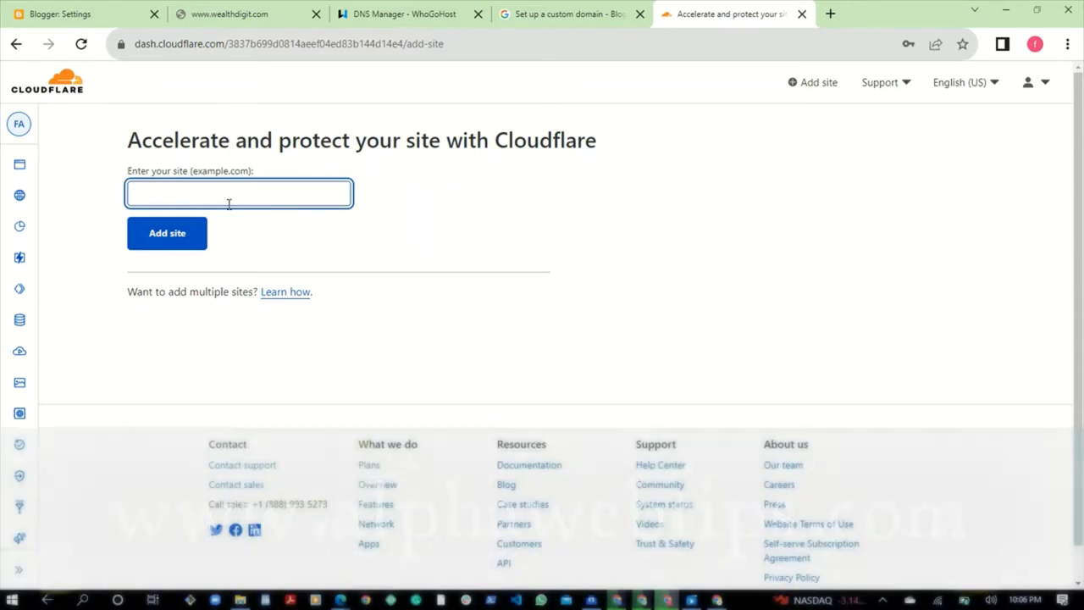
type("www.")
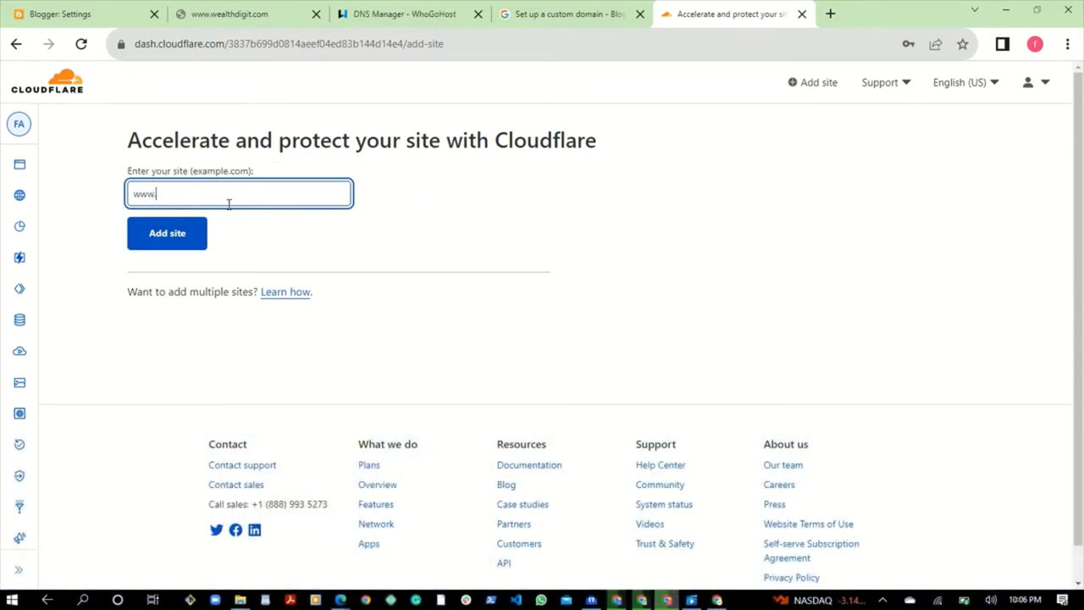
type("weal")
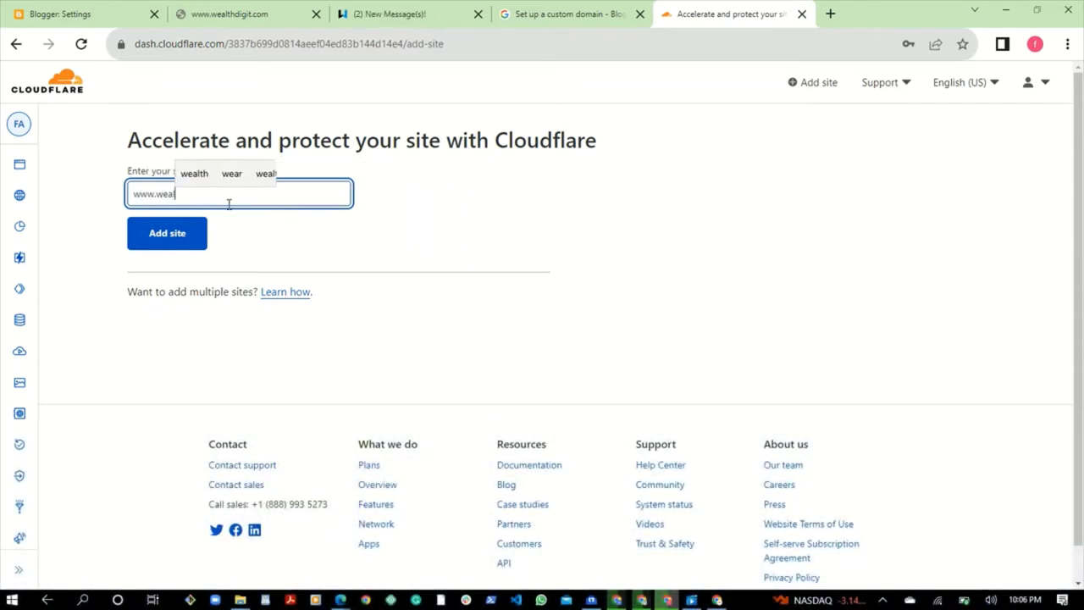
type("thdigi")
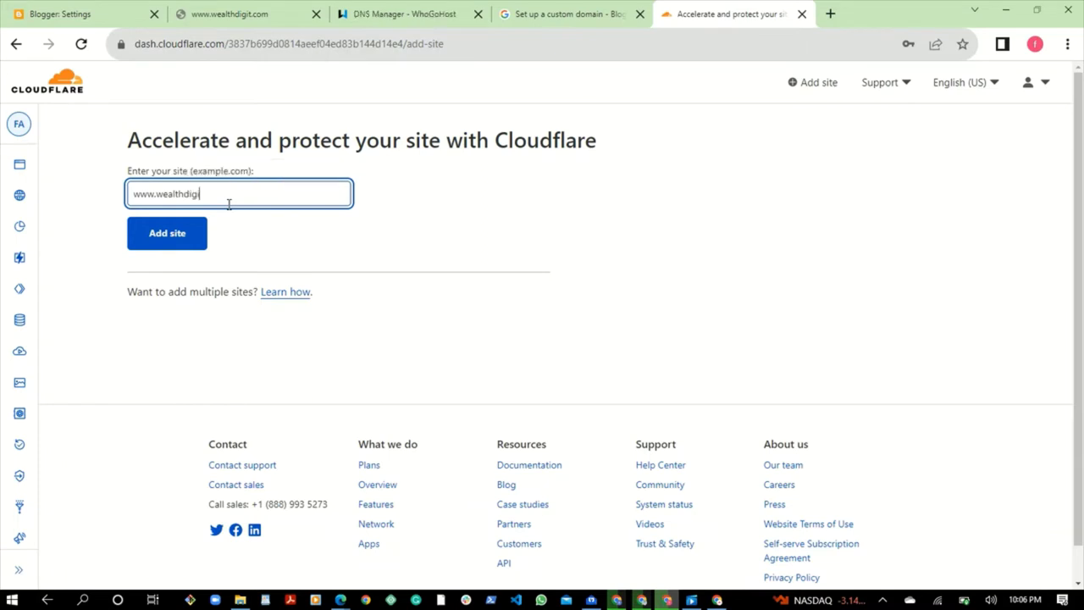
type("ta.com")
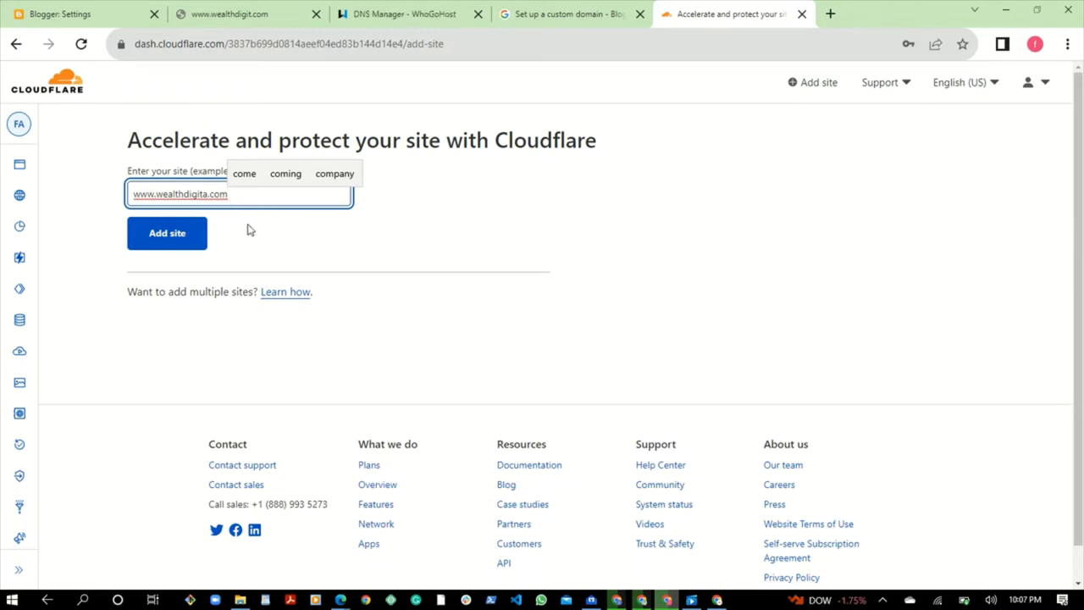
left_click(208, 194)
key("BackSpace")
key("BackSpace")
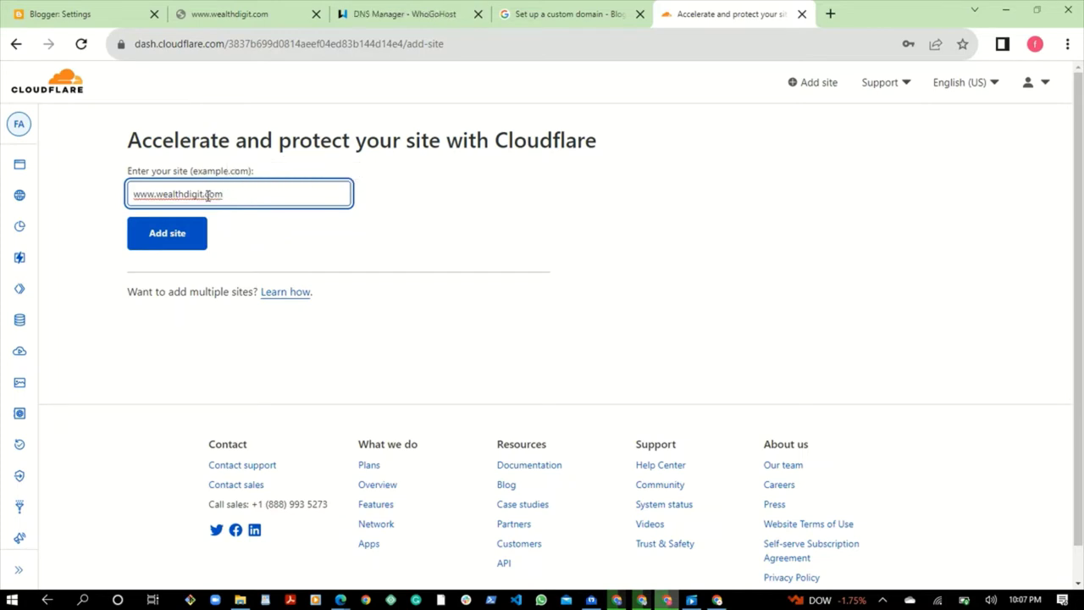
left_click(167, 242)
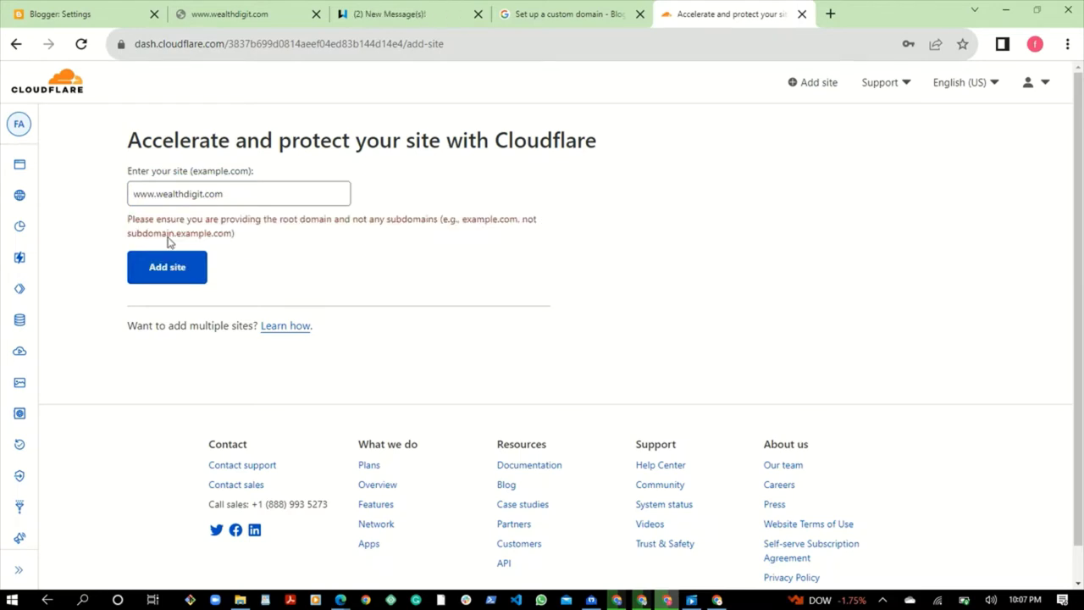
left_click(156, 195)
type("\\\\")
key("BackSpace")
key("BackSpace")
key("BackSpace")
key("BackSpace")
key("BackSpace")
key("BackSpace")
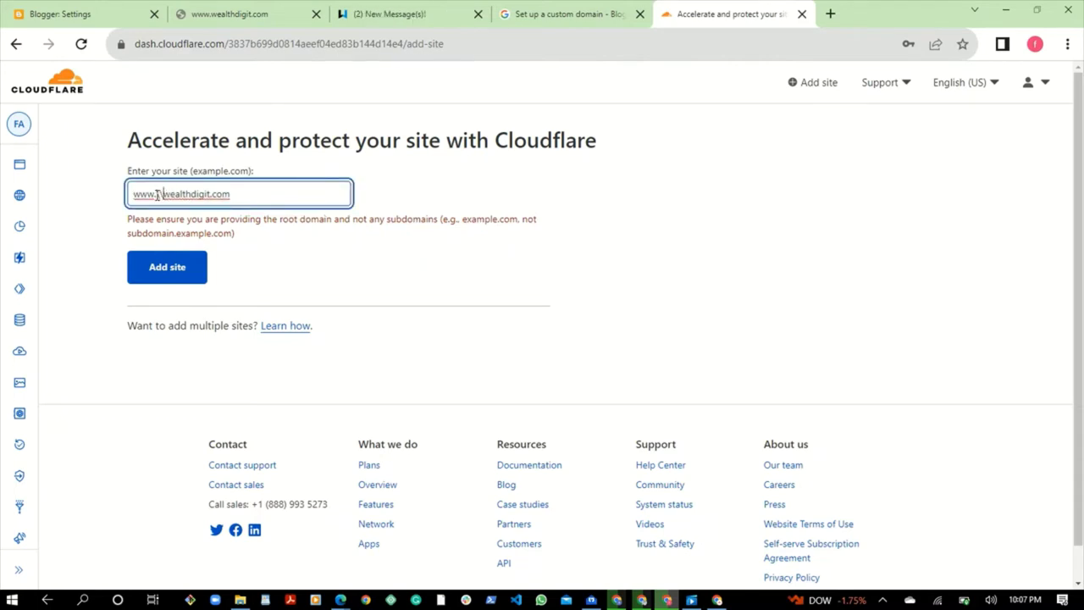
left_click(298, 256)
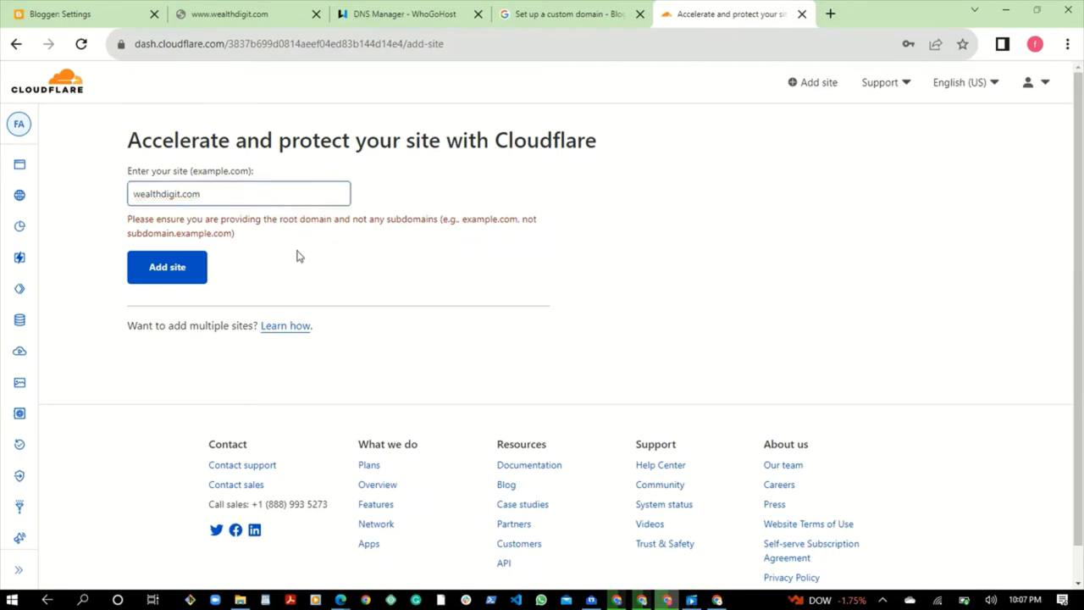
left_click(172, 269)
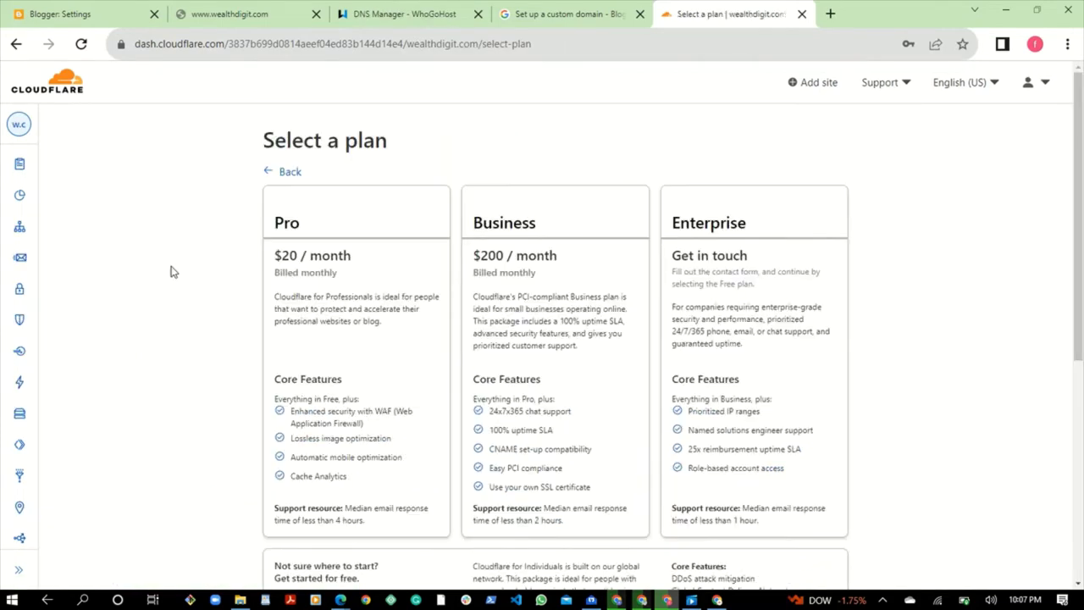
- Choose the Free $0 plan for wealthdigit.com and accept the scanned CNAME and MX records unchanged
scroll(641, 373, "down", 5)
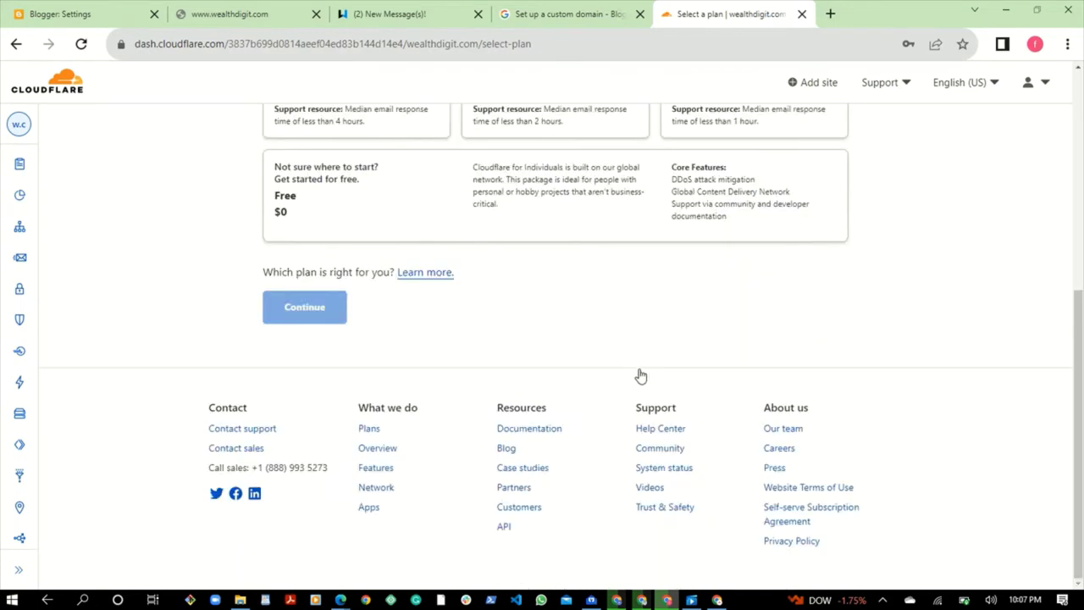
scroll(624, 367, "up", 5)
scroll(574, 362, "down", 5)
left_click(388, 223)
left_click(302, 310)
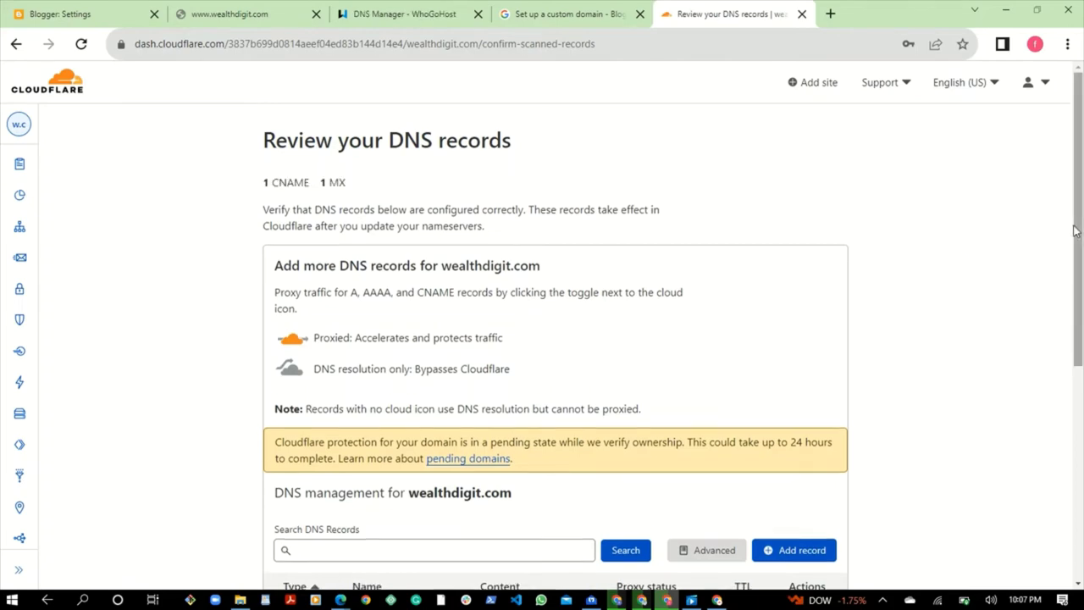
left_click_drag(1079, 231, 1081, 411)
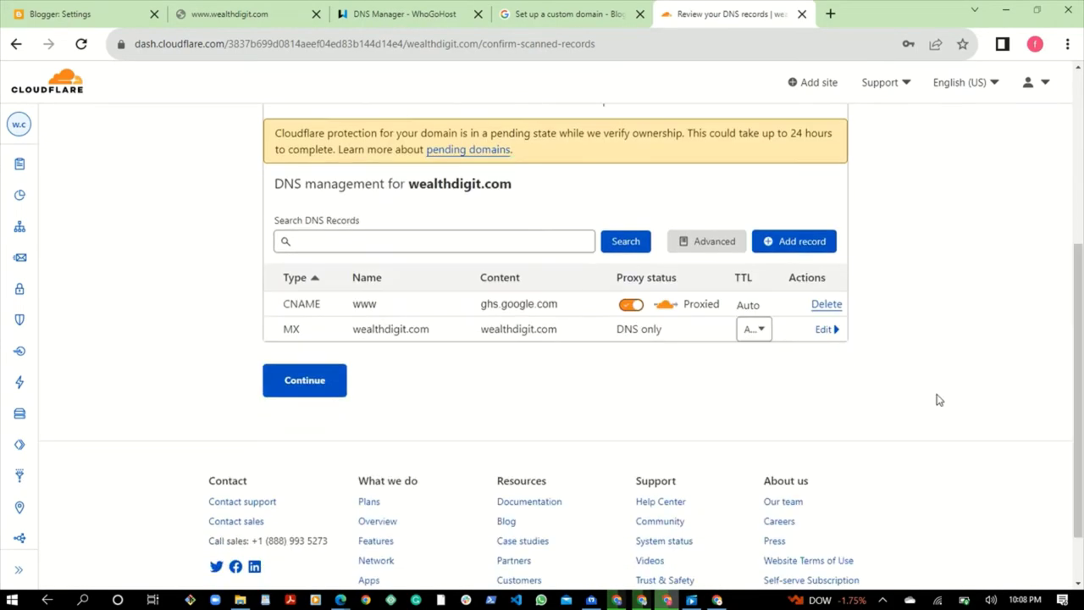
left_click(305, 380)
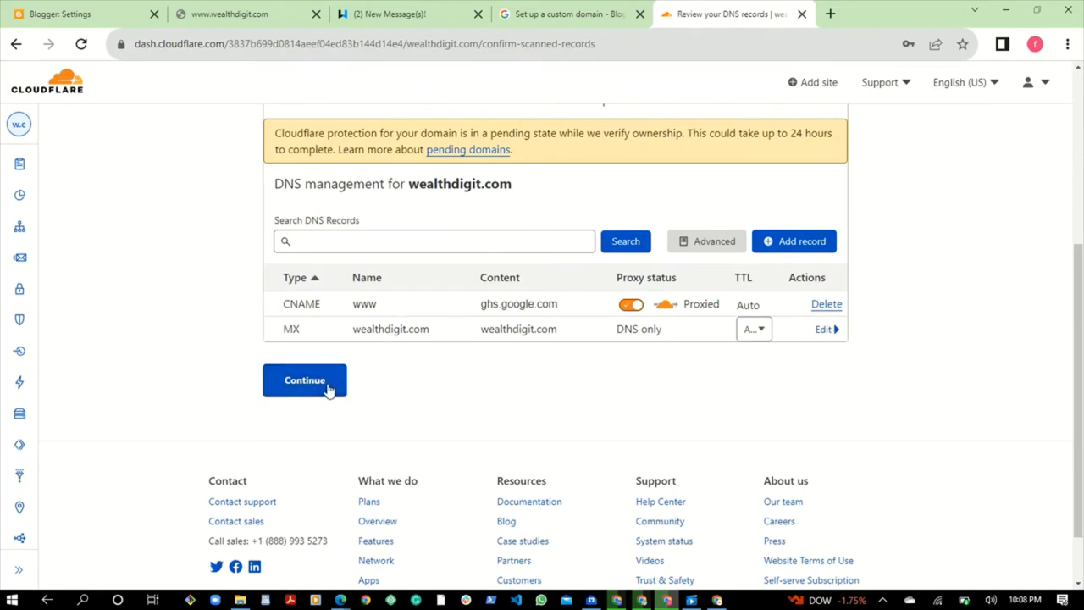
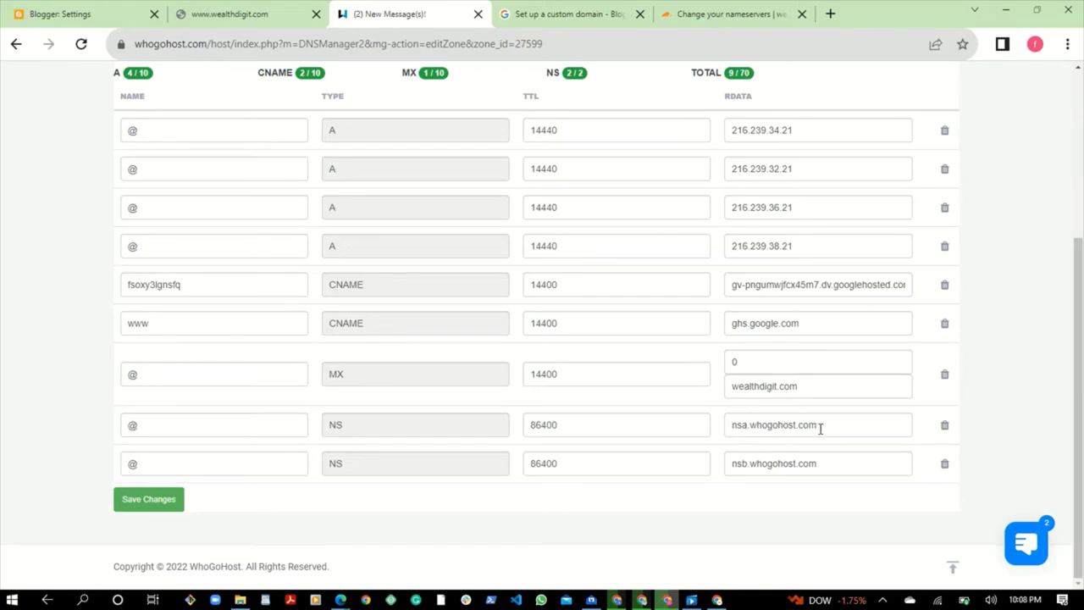
- Replace the first NS record's nameserver in the WhoGoHost DNS zone with jasmine.ns.cloudflare.com, copied from Cloudflare
left_click_drag(827, 426, 731, 425)
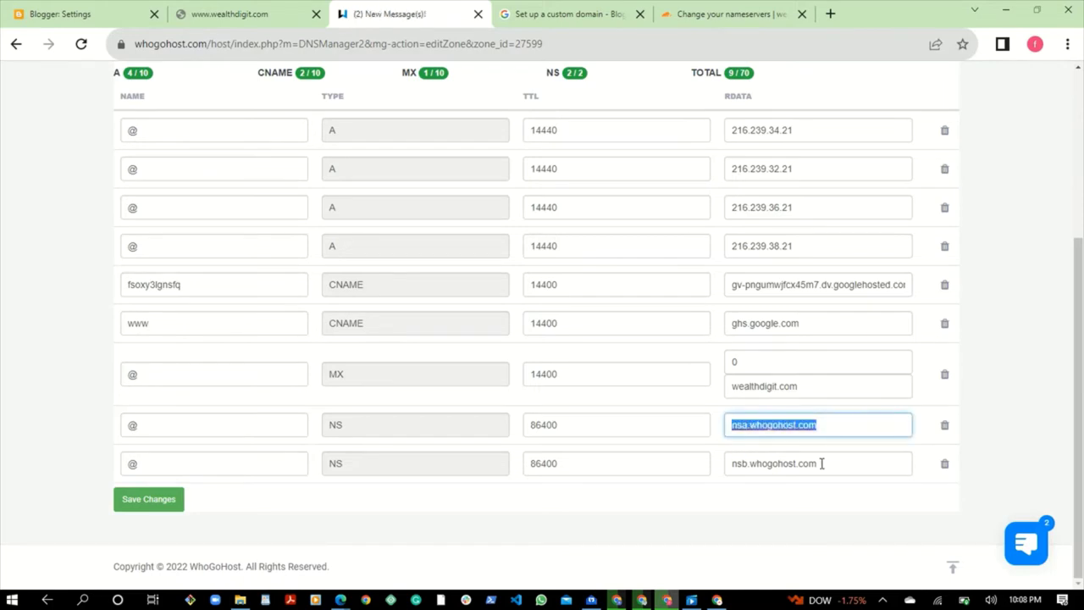
left_click_drag(829, 468, 740, 463)
left_click(837, 463)
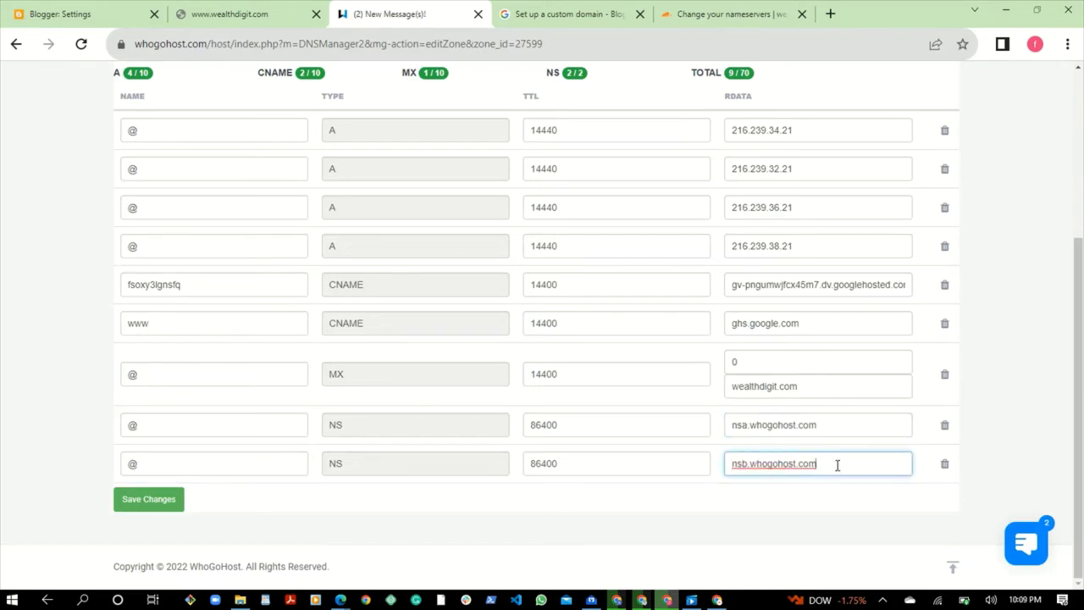
left_click(712, 12)
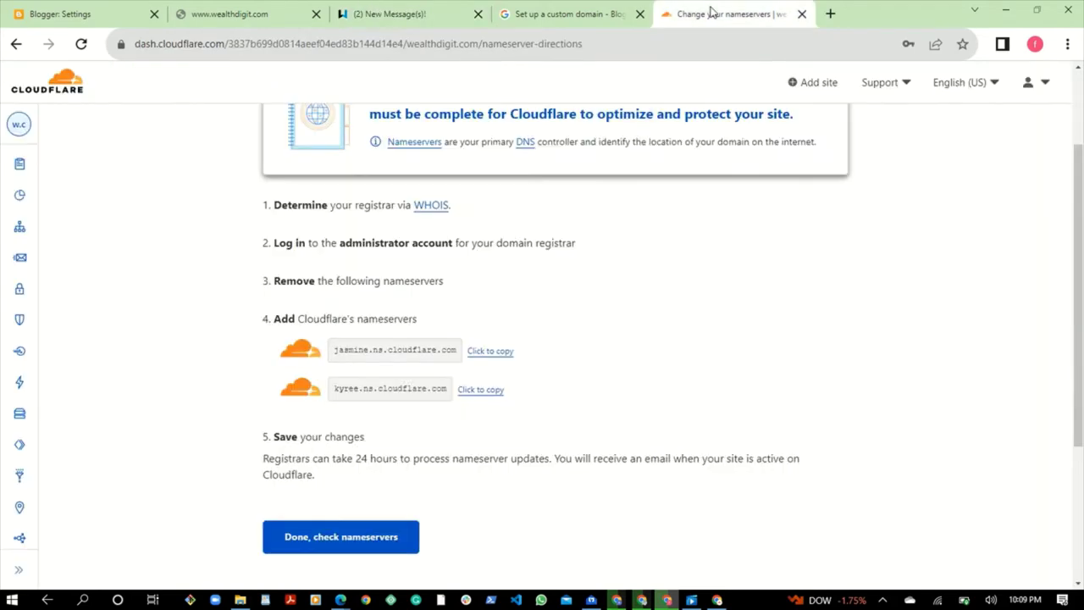
left_click(488, 353)
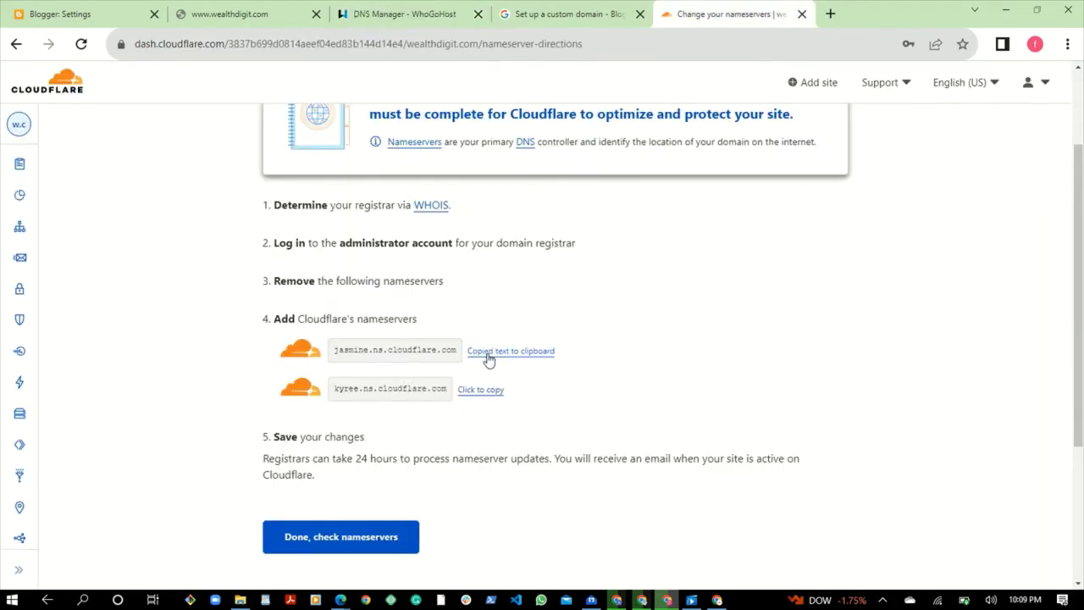
left_click(381, 12)
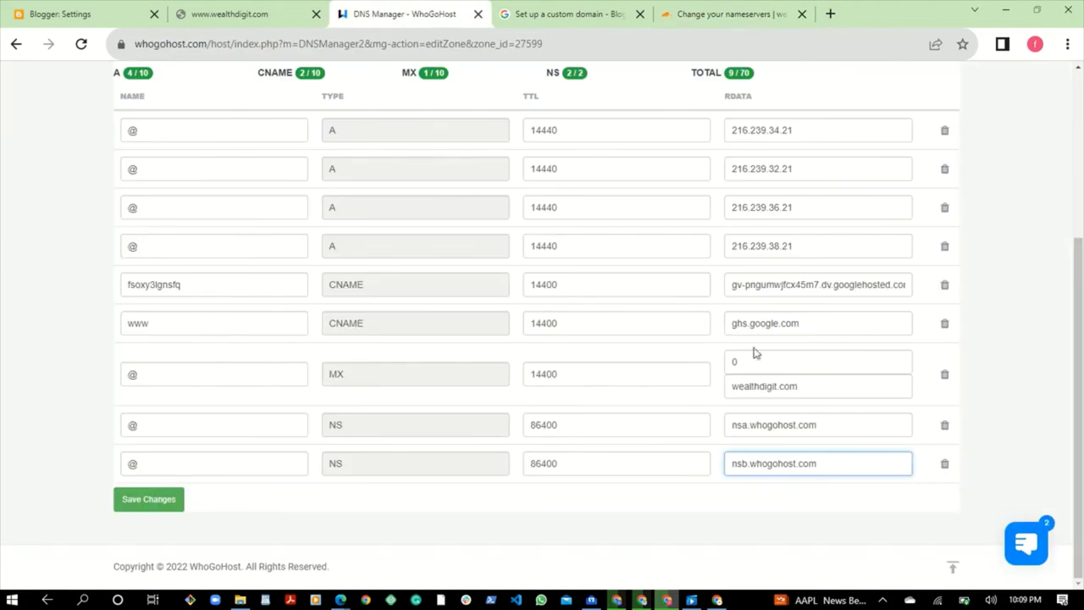
left_click(830, 426)
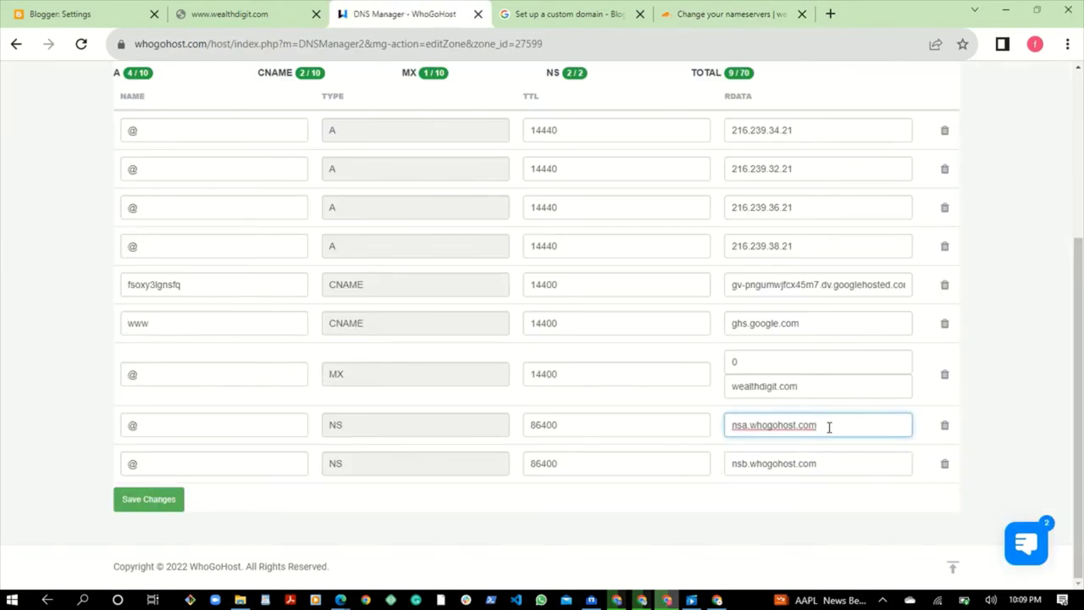
key("ctrl+a")
key("ctrl+v")
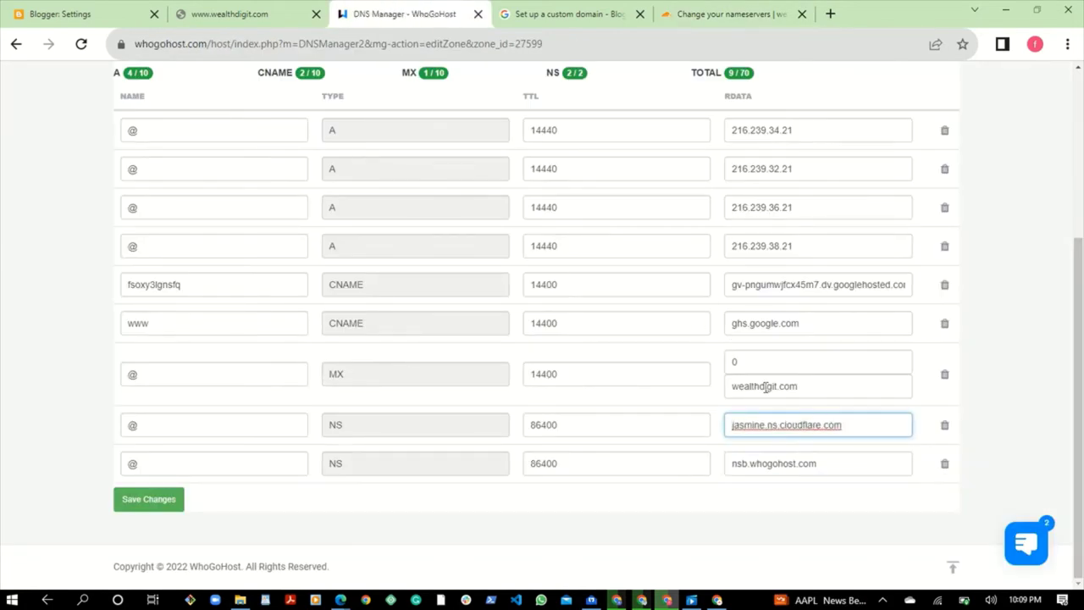
- Replace the second NS record's nameserver in the WhoGoHost DNS zone with kyree.ns.cloudflare.com, copied from Cloudflare, and save the zone
left_click(700, 13)
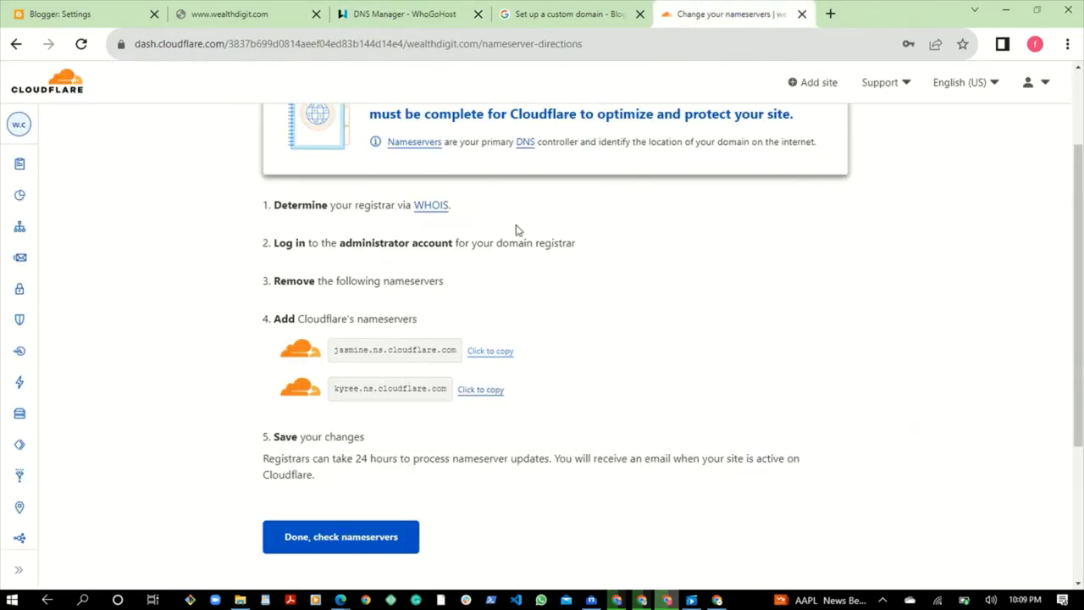
left_click(488, 394)
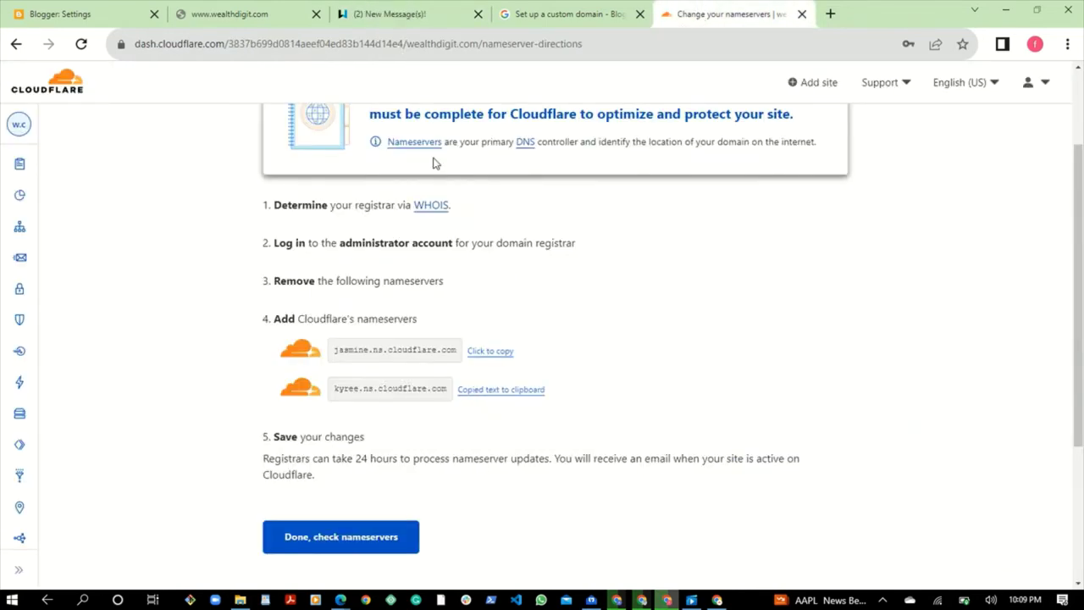
left_click(407, 15)
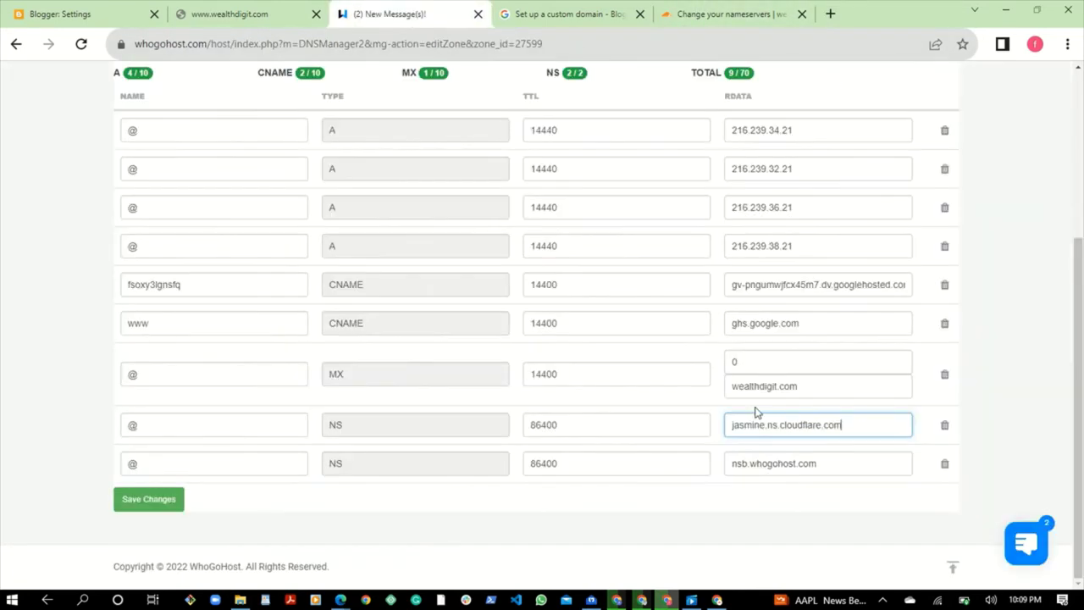
left_click(829, 464)
triple_click(828, 464)
key("ctrl+v")
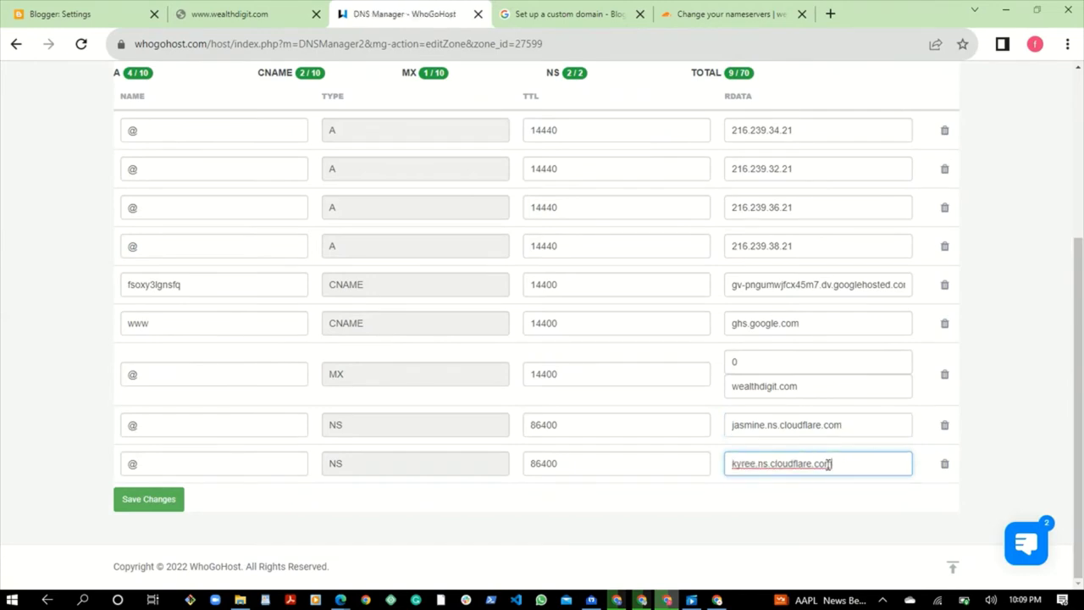
left_click(773, 520)
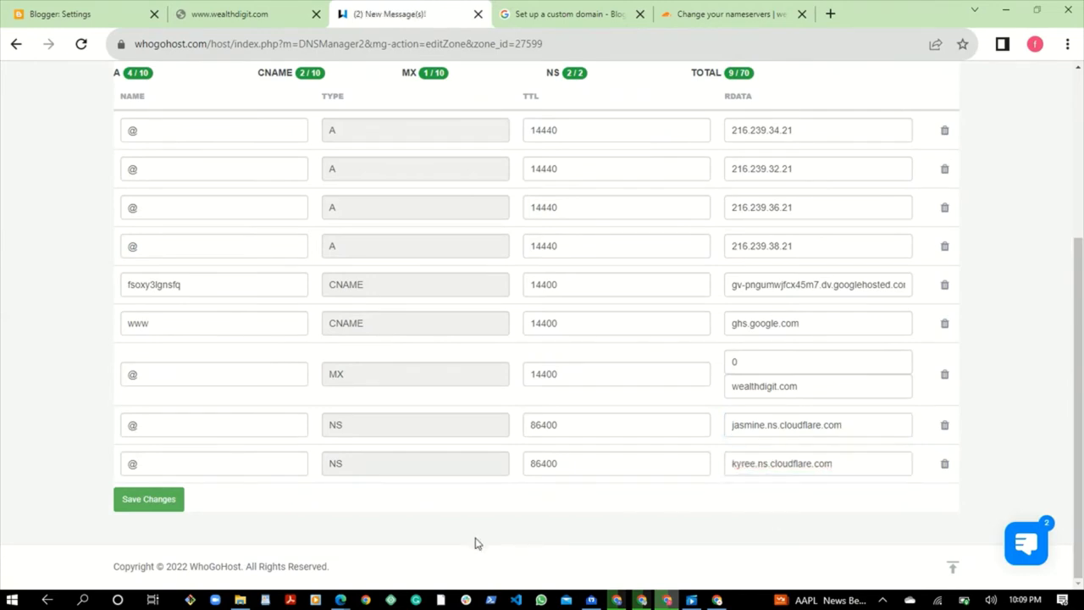
left_click(151, 500)
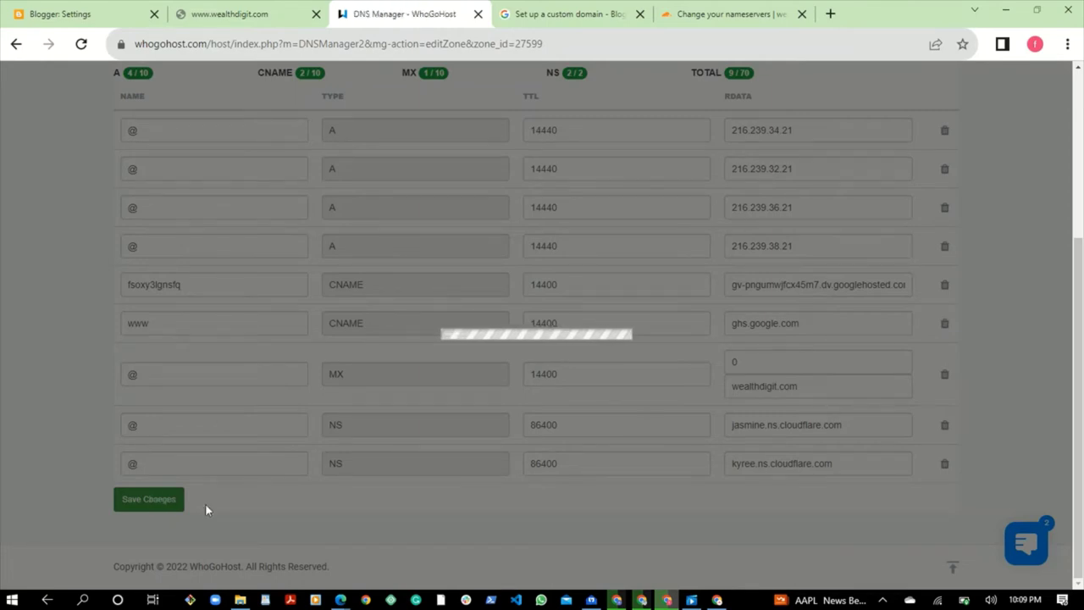
scroll(333, 430, "down", 3)
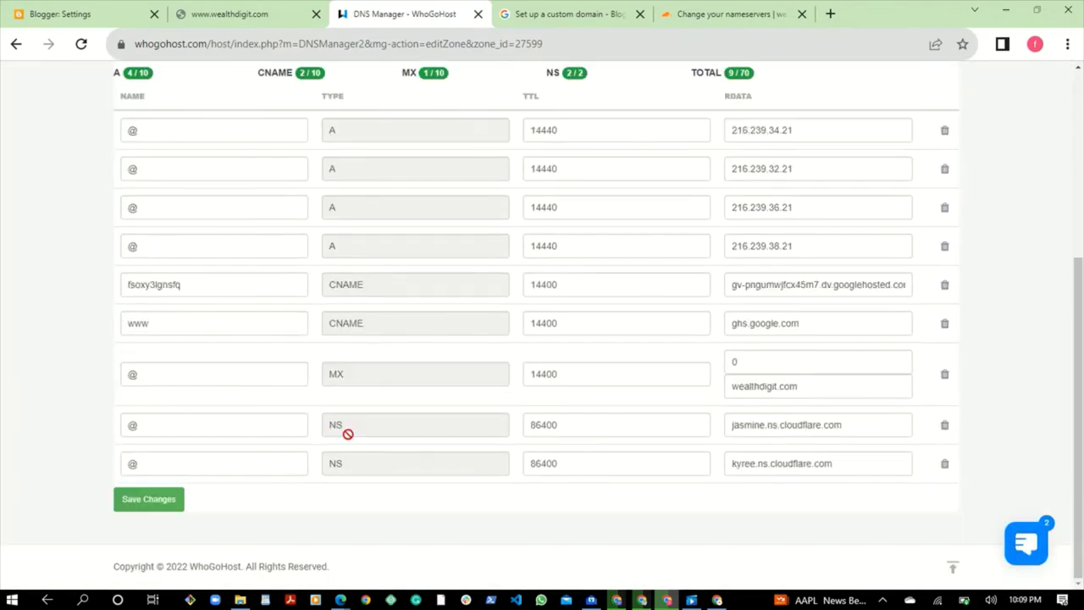
scroll(412, 437, "up", 5)
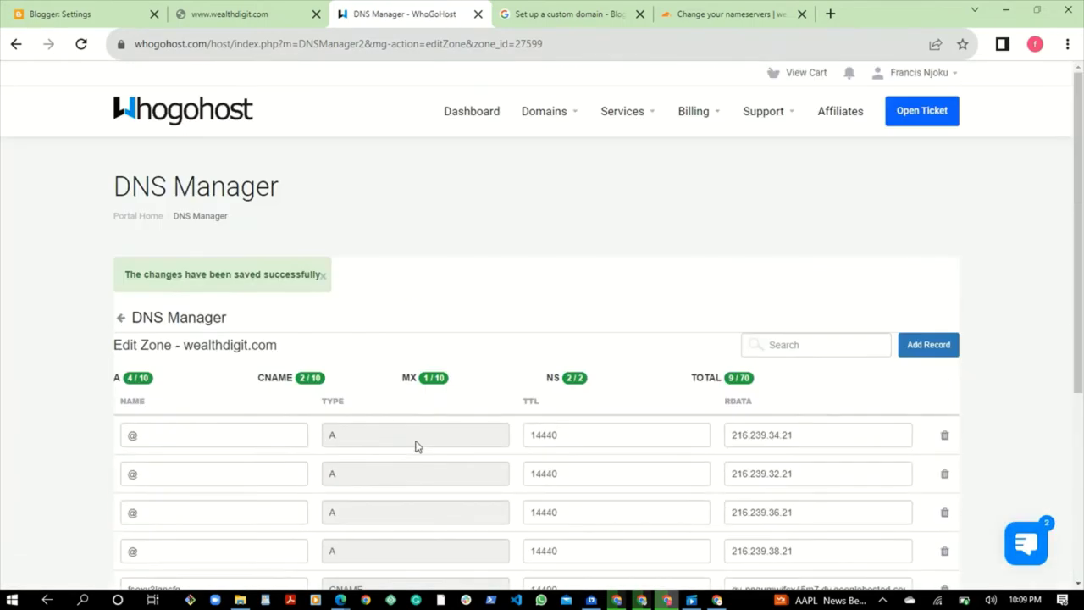
- Switch to Cloudflare and declare the nameserver change done so that the nameservers are checked
left_click(723, 15)
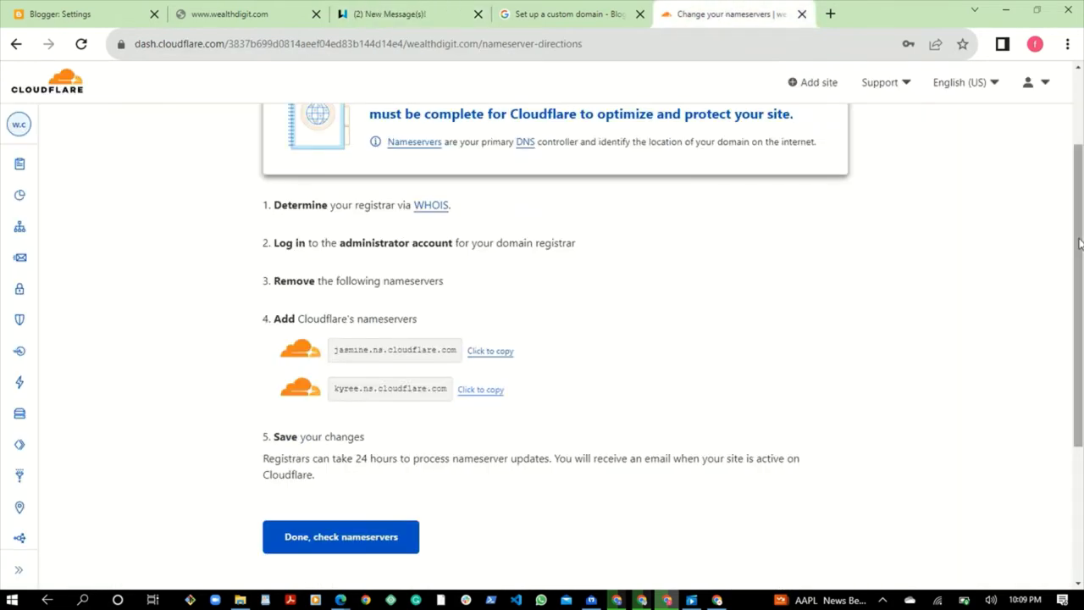
left_click_drag(1080, 243, 1080, 339)
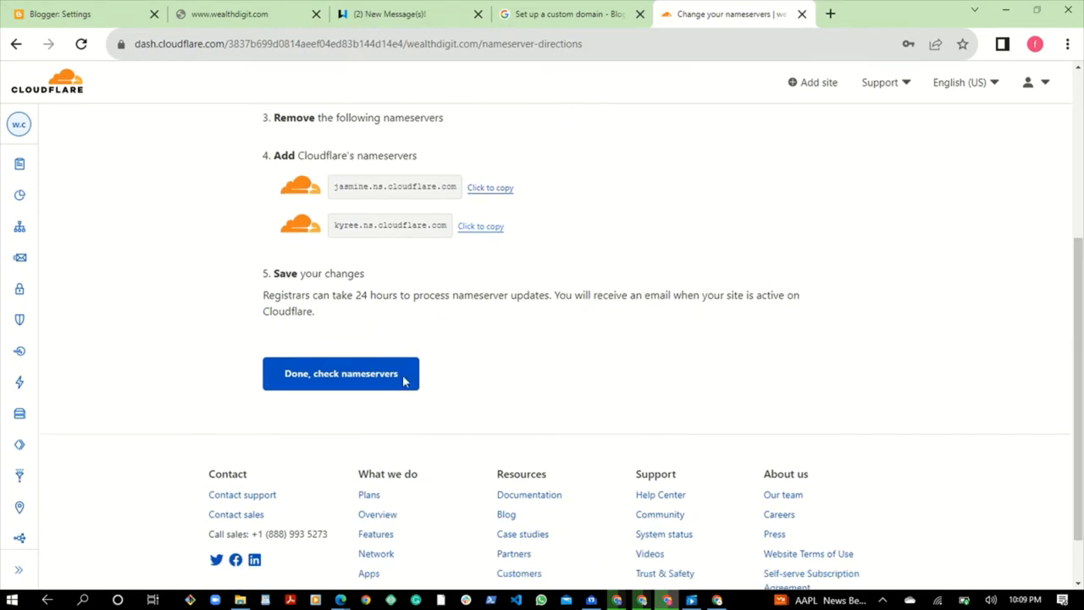
left_click(340, 384)
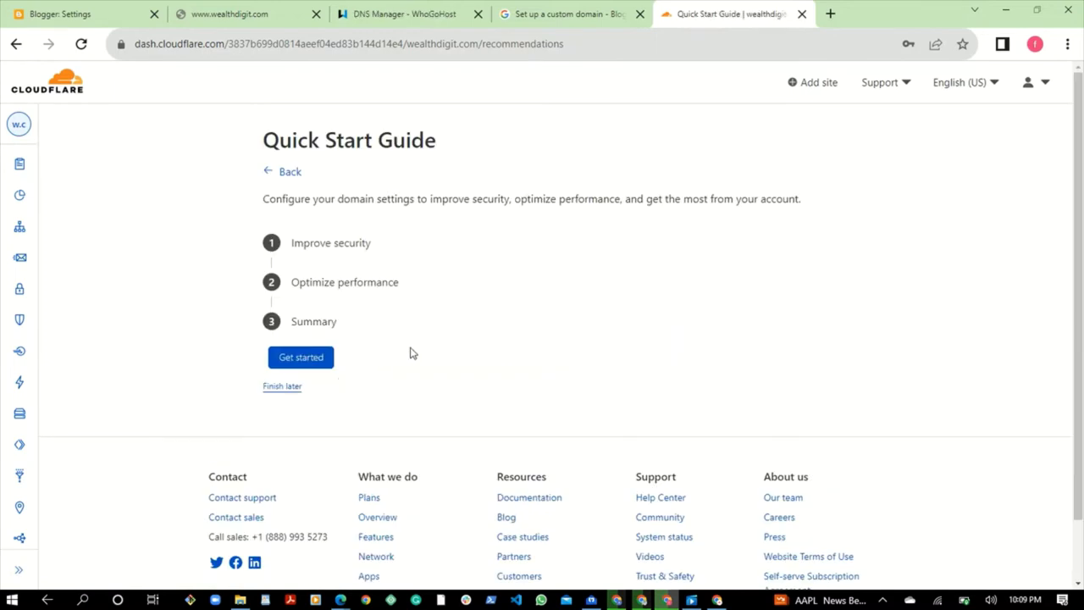
- Start the Quick Start Guide, keep Automatic HTTPS Rewrites on, and enable Always Use HTTPS, saving both security settings
left_click(306, 364)
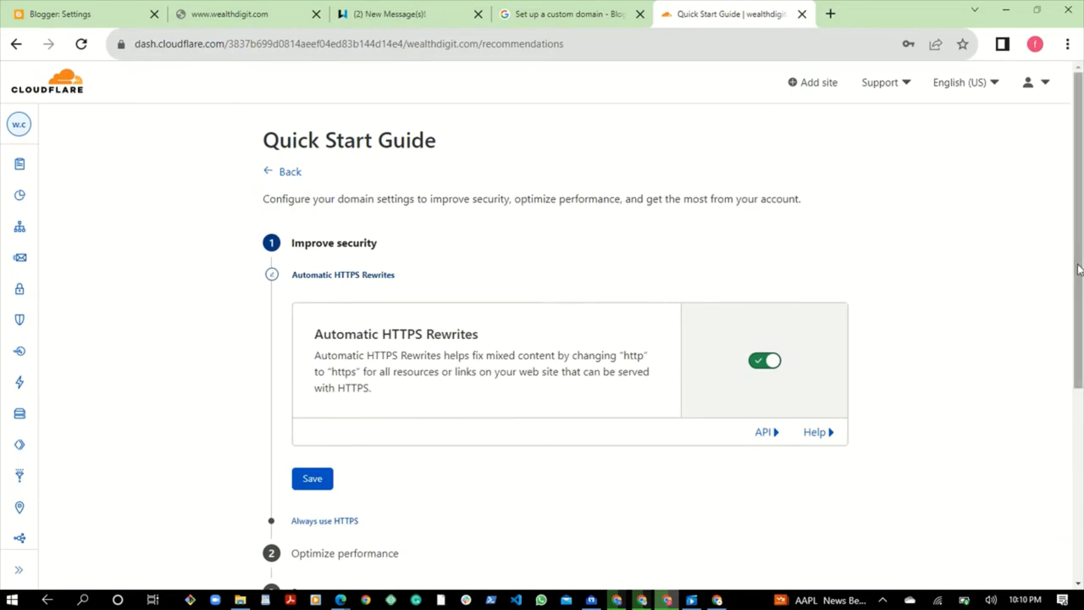
scroll(1071, 335, "down", 1)
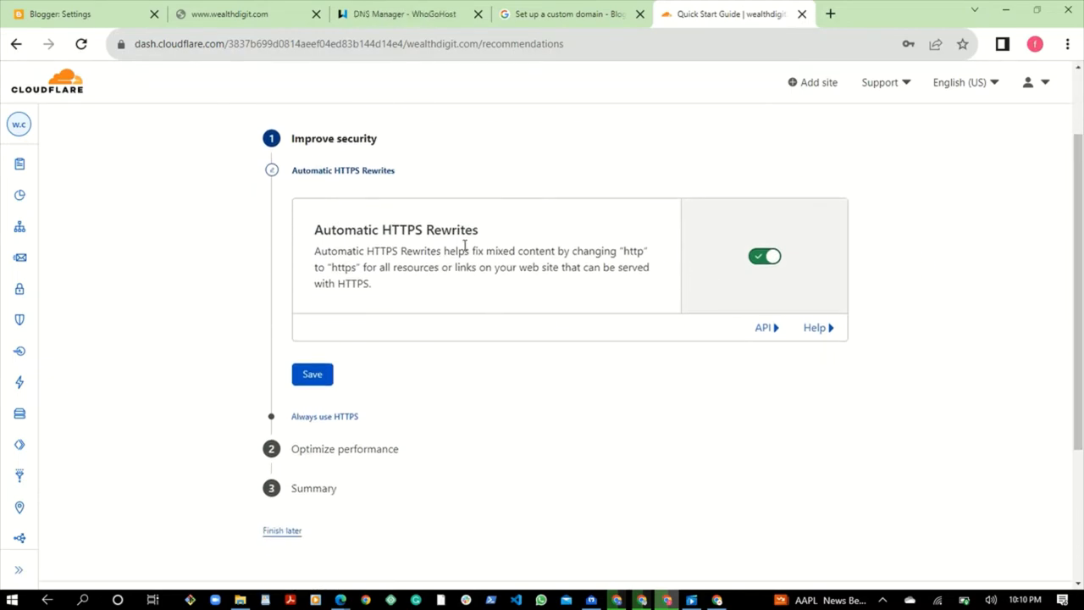
left_click(313, 374)
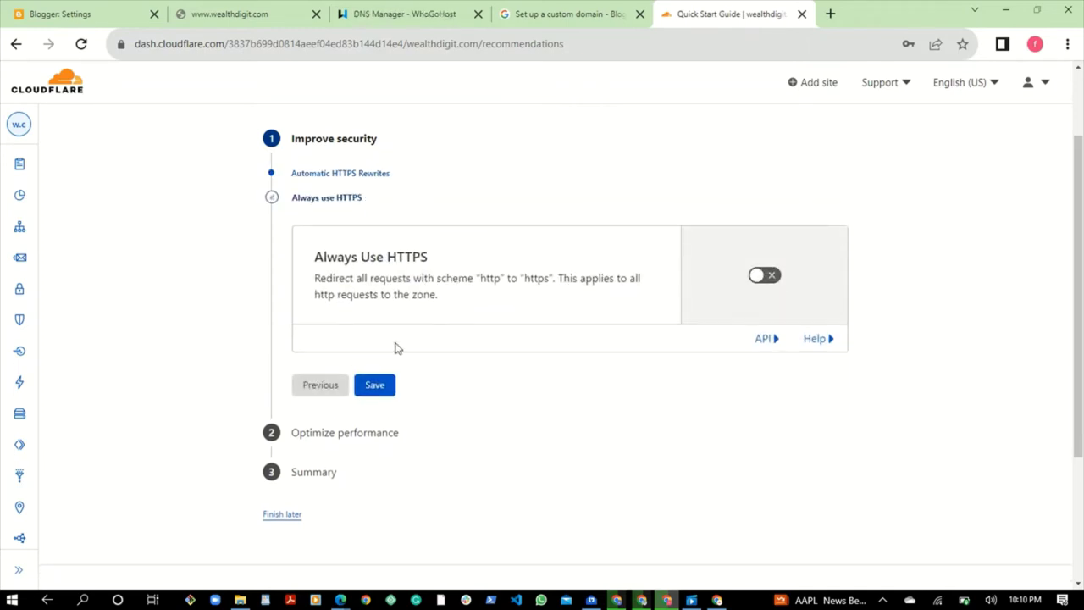
left_click(768, 278)
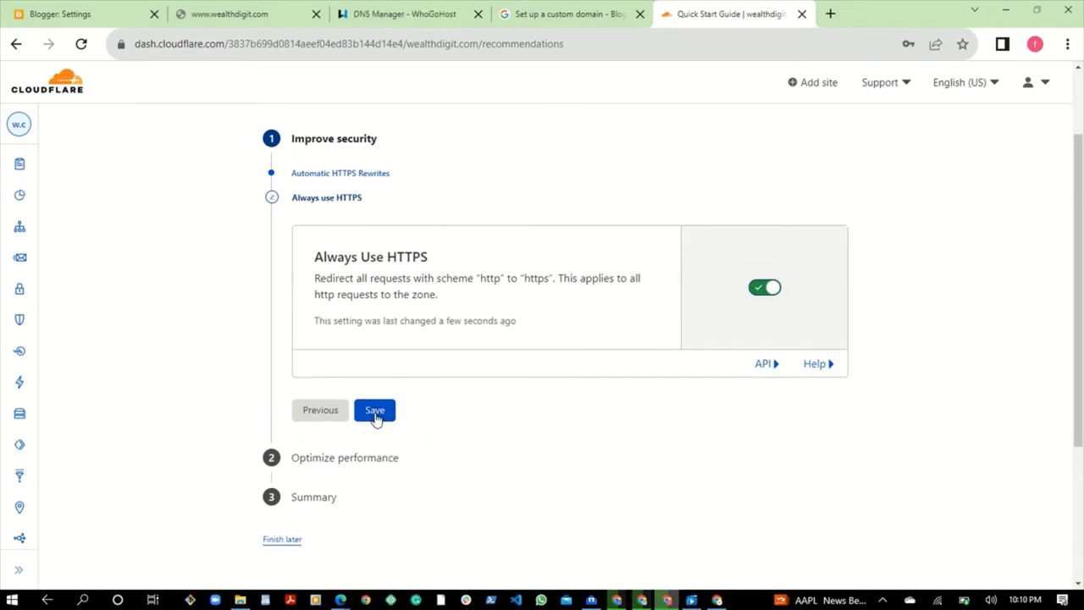
left_click(376, 416)
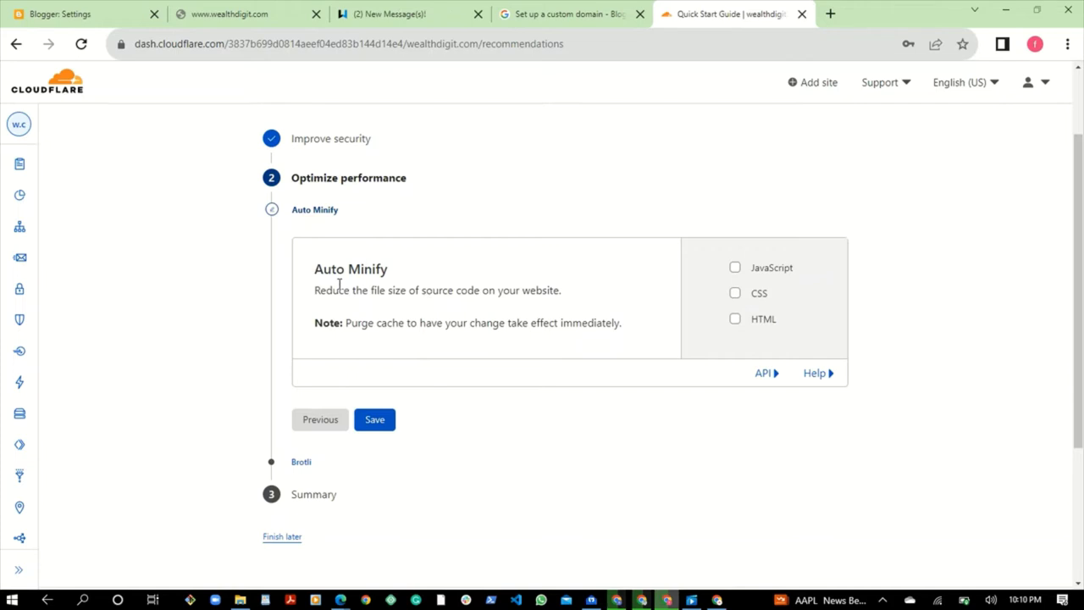
- Enable Auto Minify for JavaScript, CSS and HTML, keep Brotli on, and finish the Quick Start Guide
left_click(734, 270)
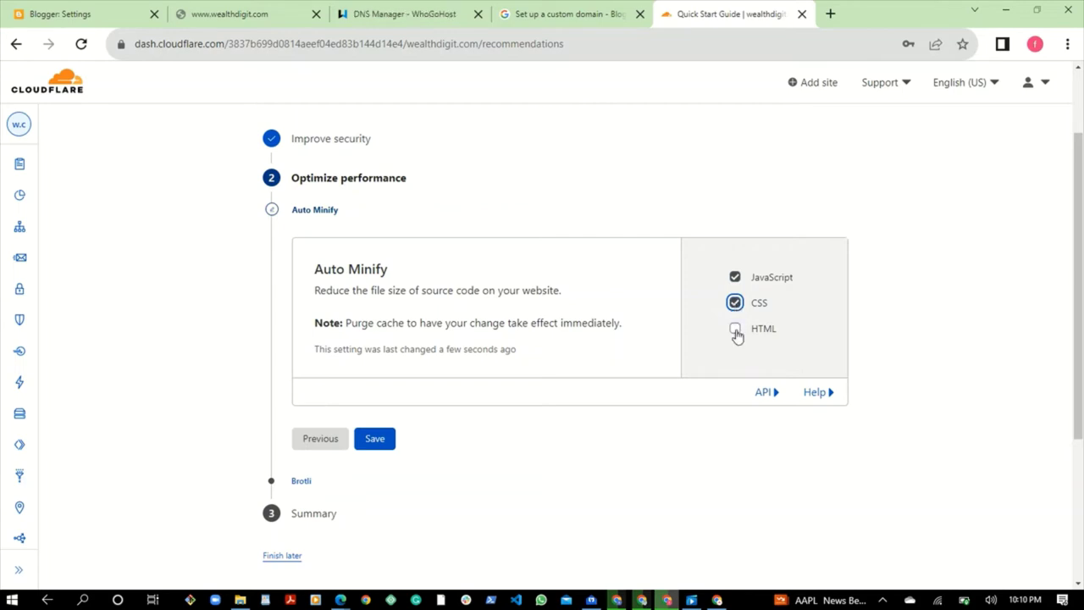
left_click(735, 329)
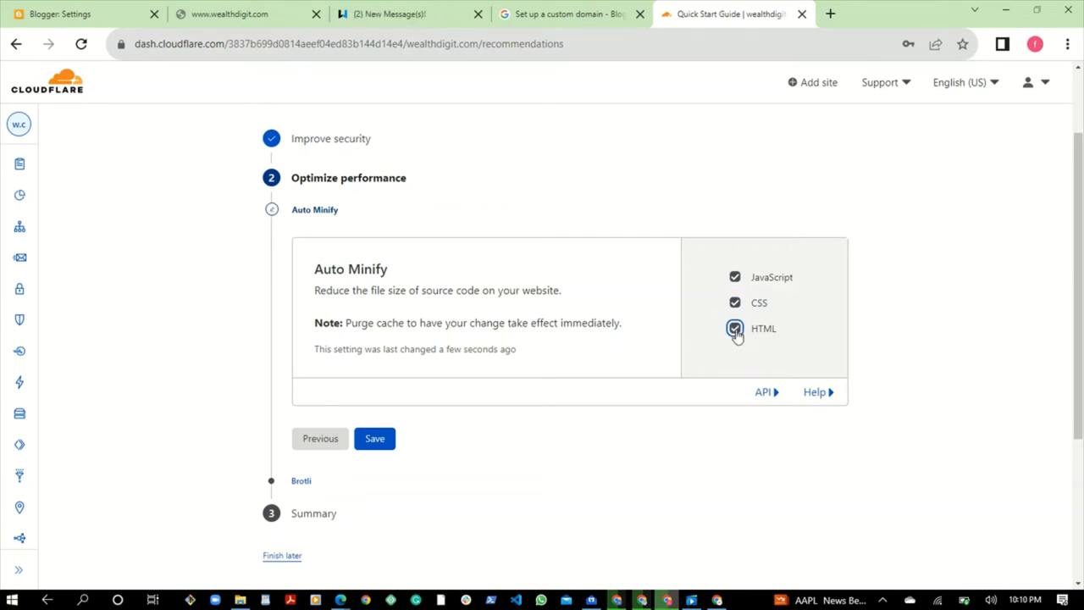
left_click(374, 439)
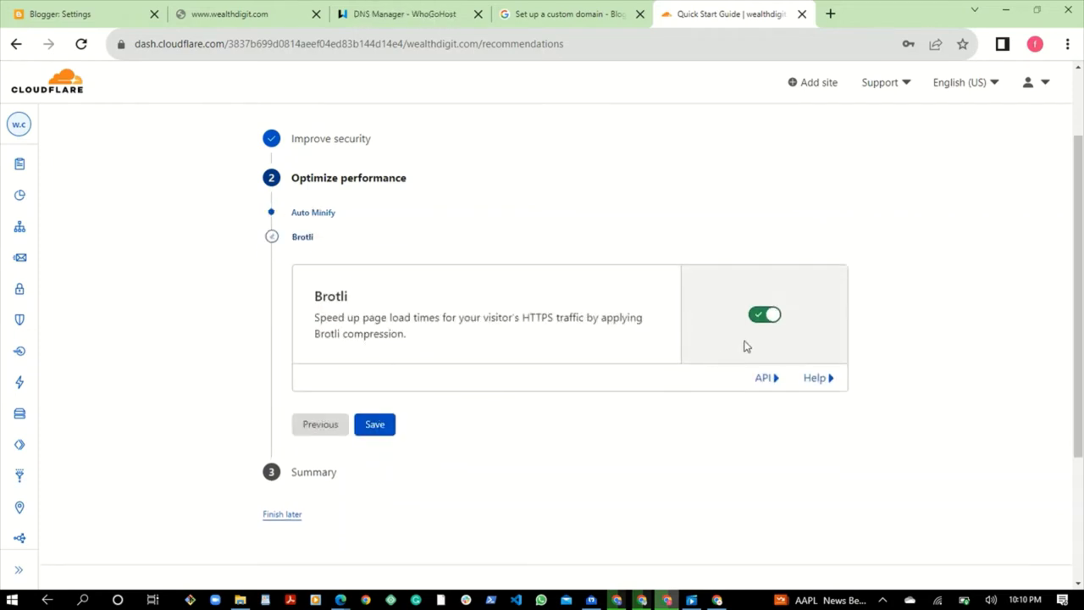
left_click(384, 430)
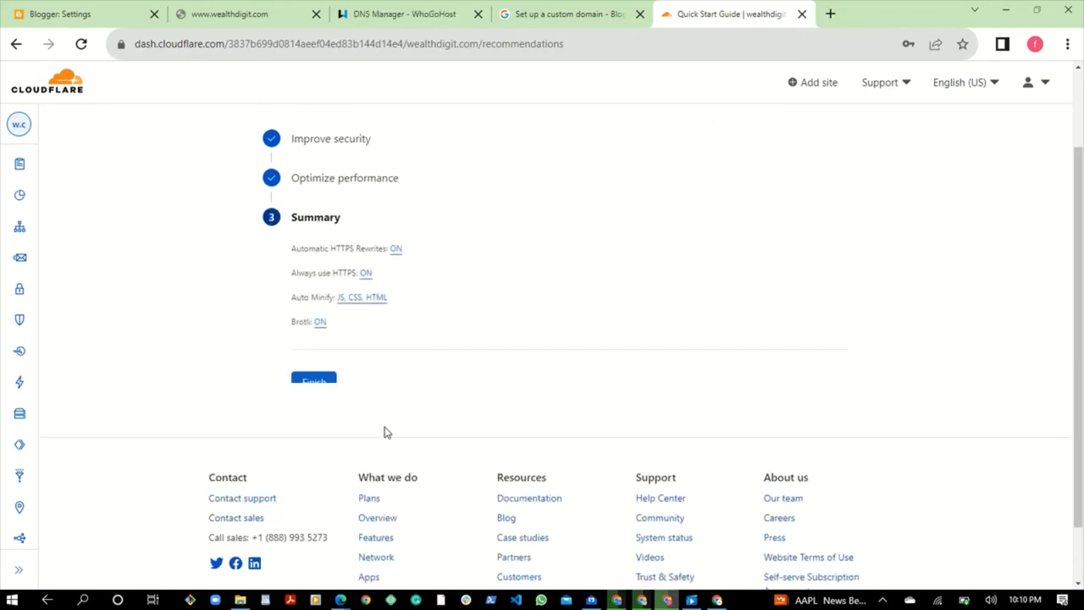
left_click(314, 383)
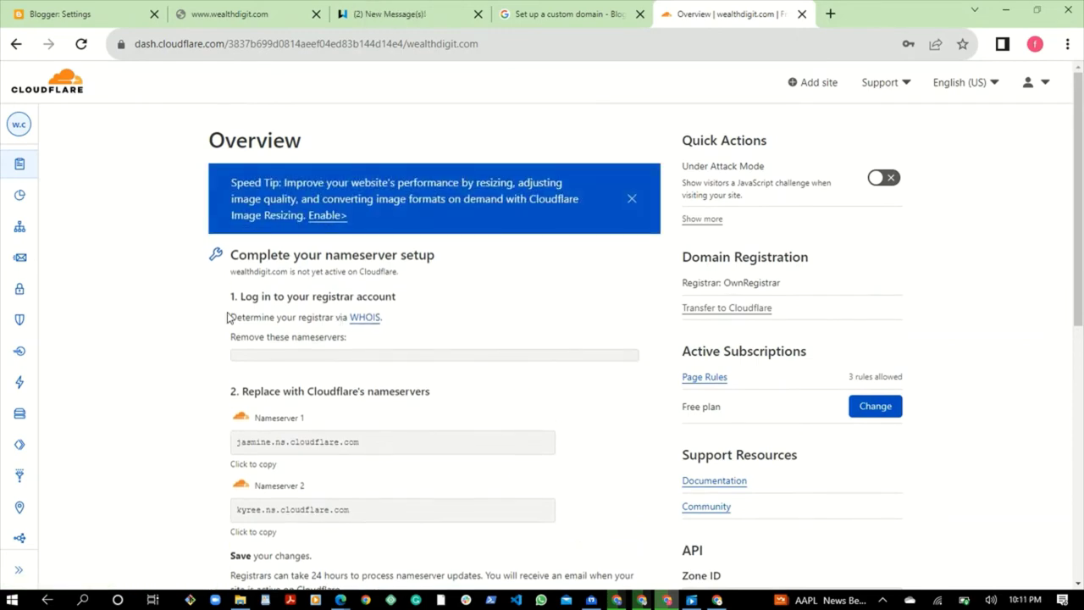
- Review the nameserver setup on the wealthdigit.com overview page and examine the site's traffic analytics
scroll(238, 357, "down", 5)
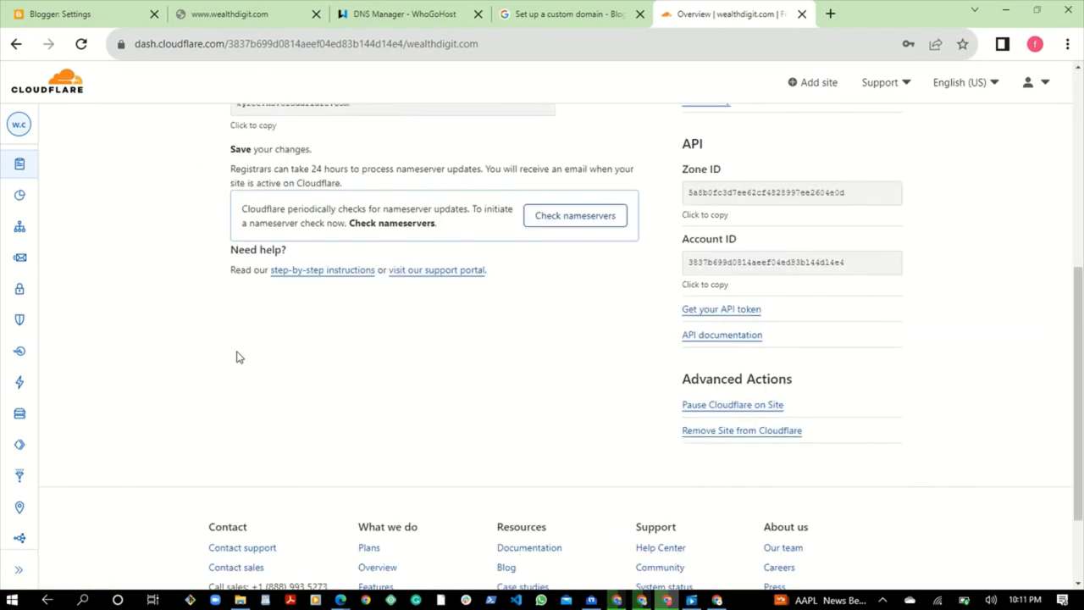
scroll(238, 357, "up", 5)
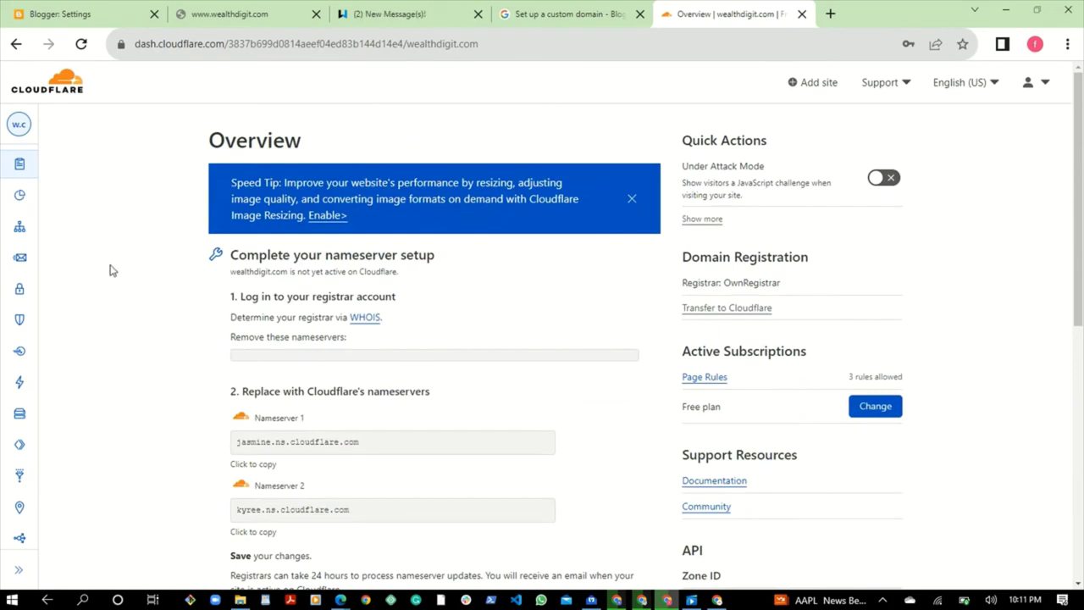
mouse_move(14, 188)
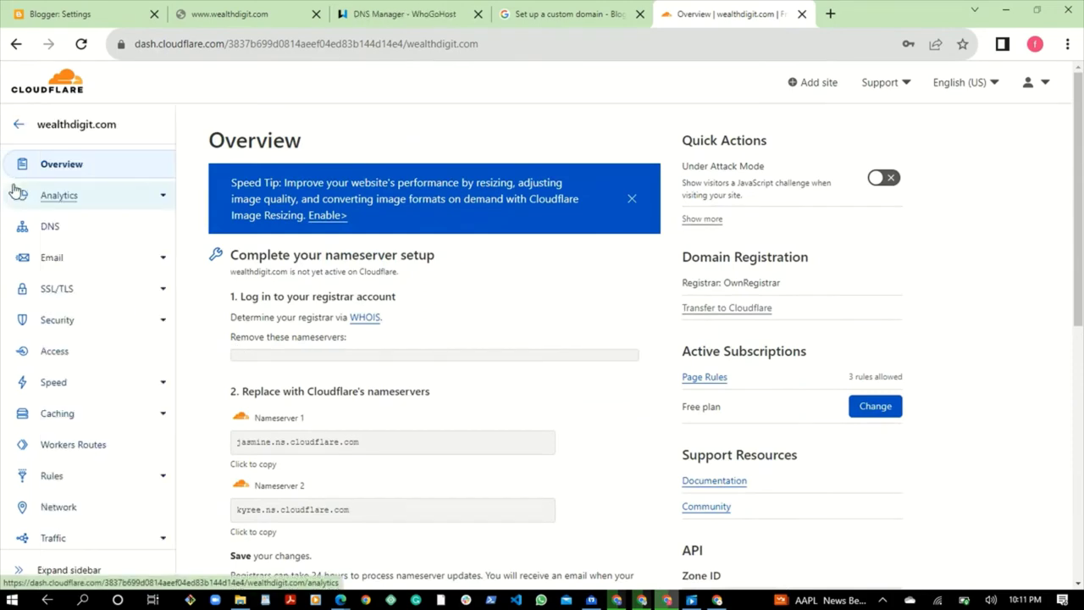
left_click(71, 204)
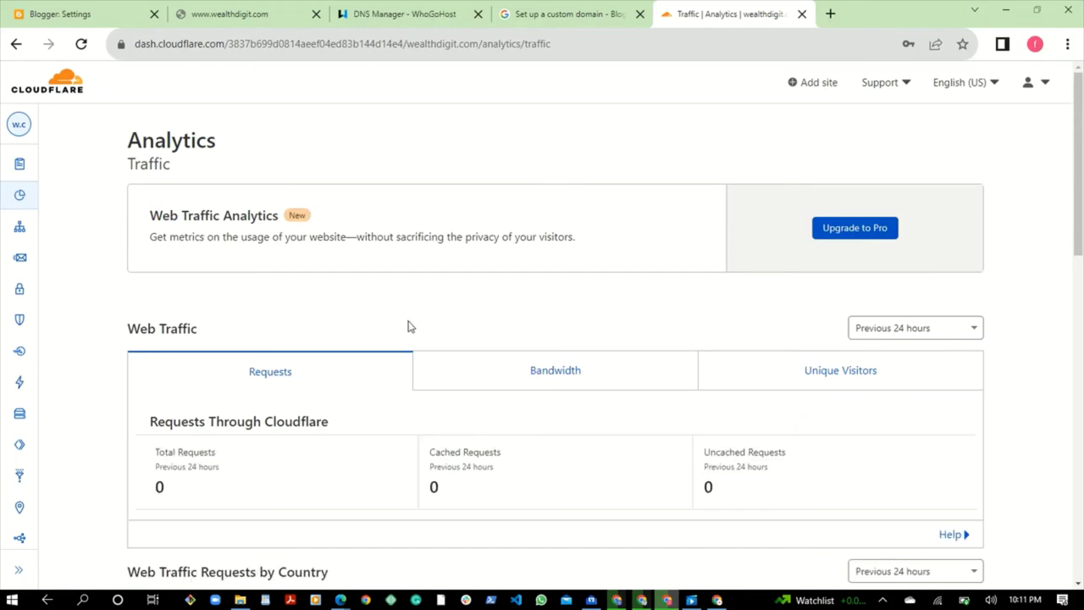
scroll(409, 327, "down", 5)
scroll(408, 327, "down", 3)
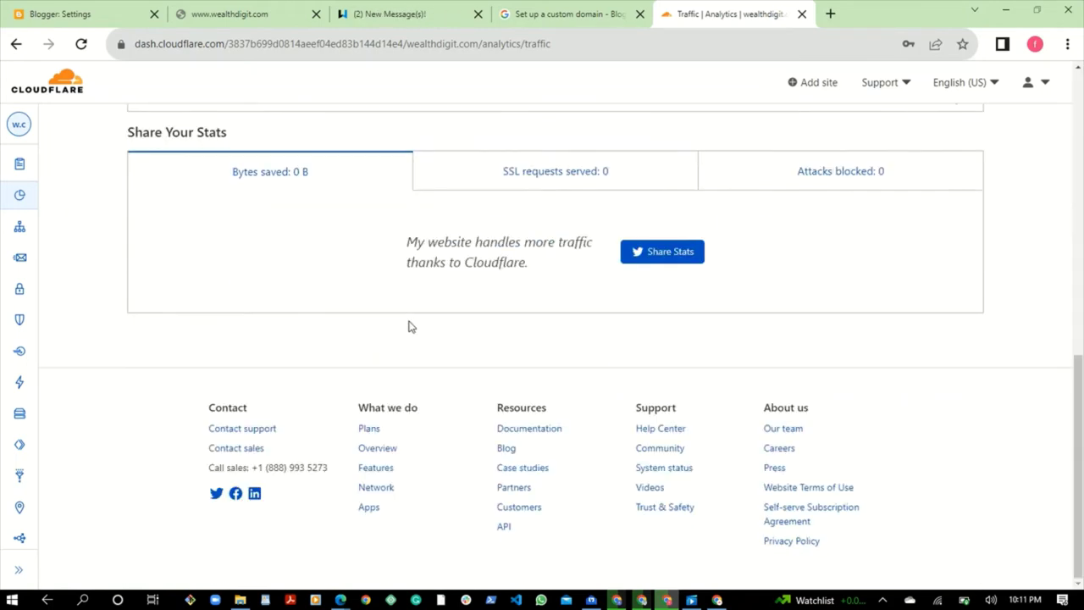
scroll(408, 326, "up", 5)
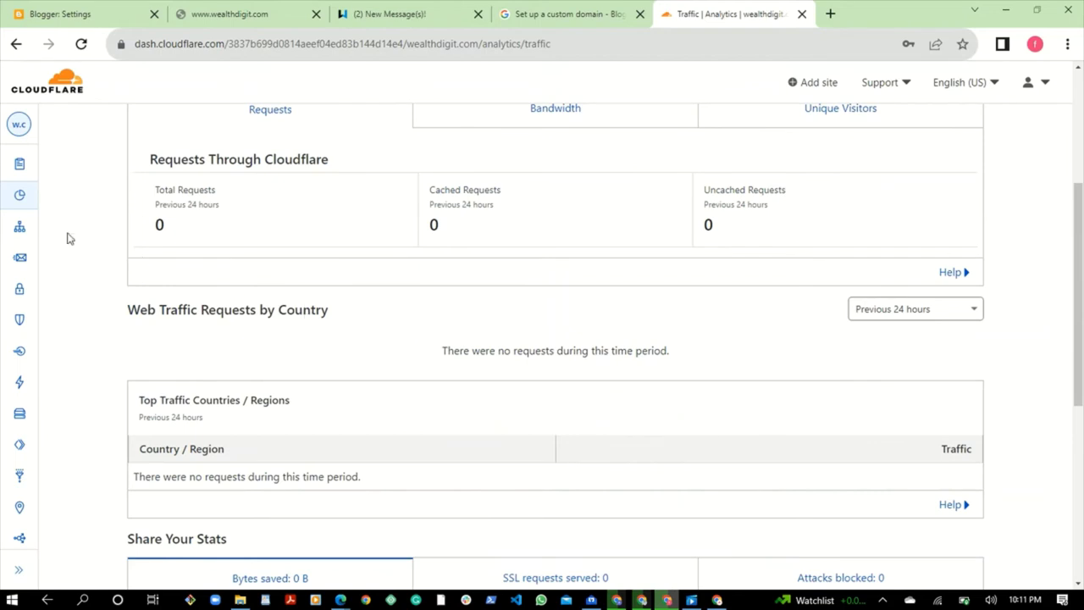
- Examine the security analytics for wealthdigit.com, from the threats summary through the overview charts
mouse_move(29, 232)
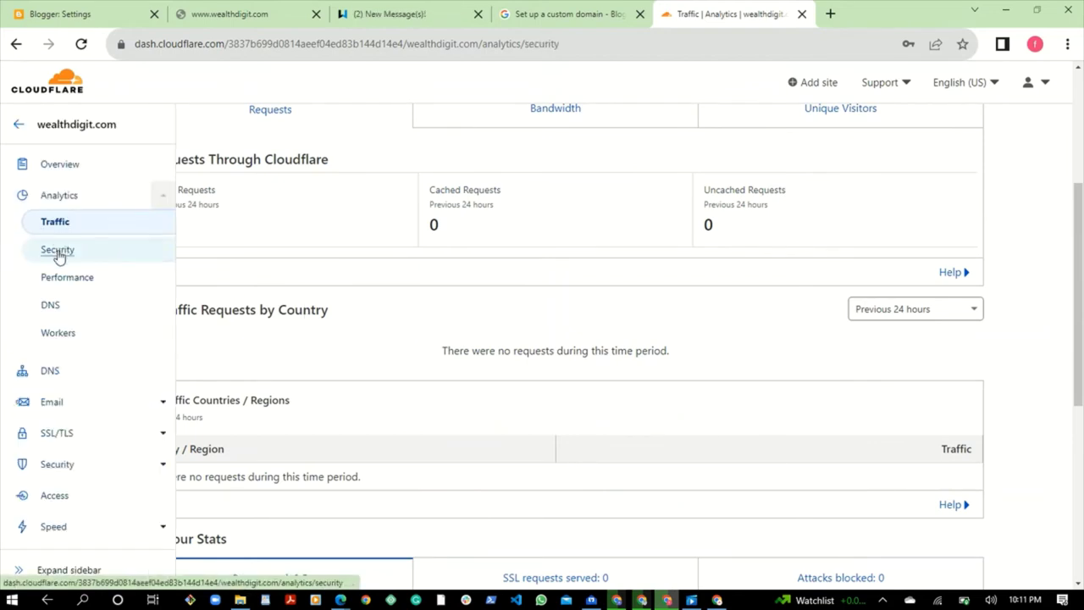
left_click(58, 253)
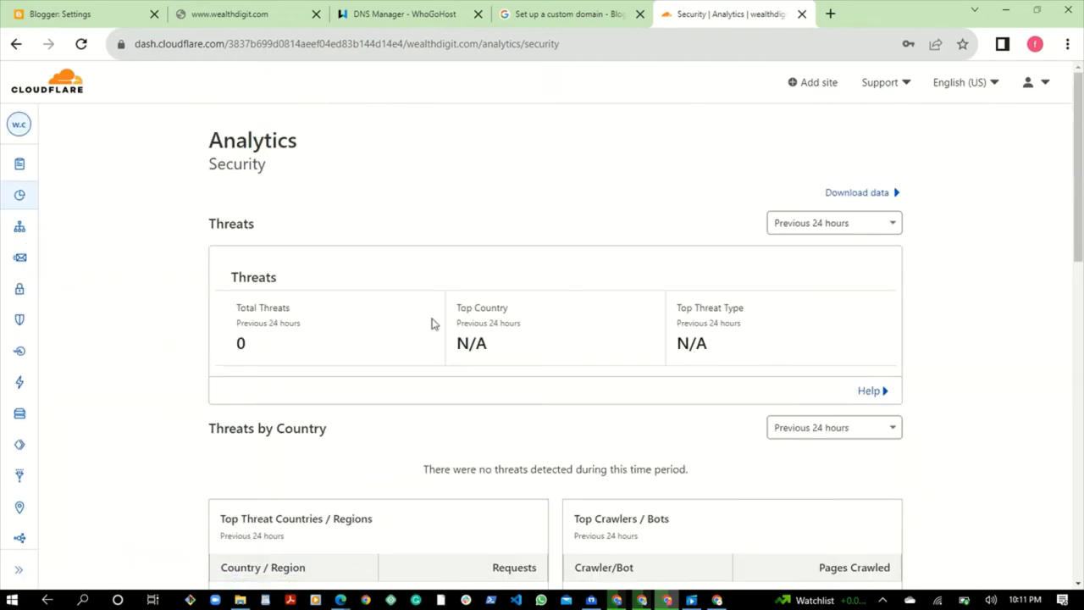
scroll(542, 338, "down", 10)
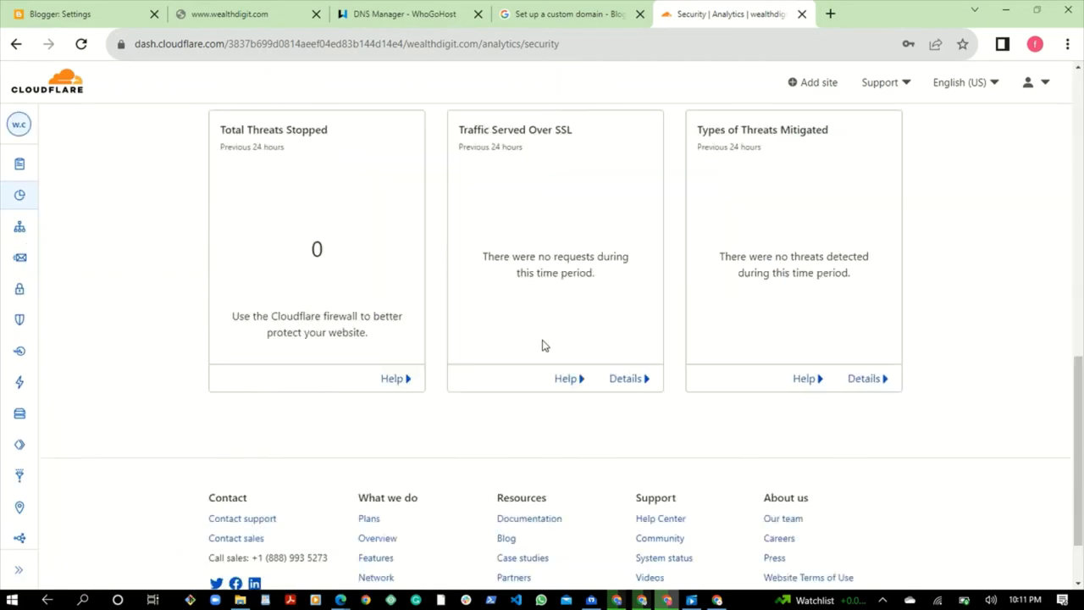
scroll(543, 344, "down", 2)
scroll(542, 344, "up", 10)
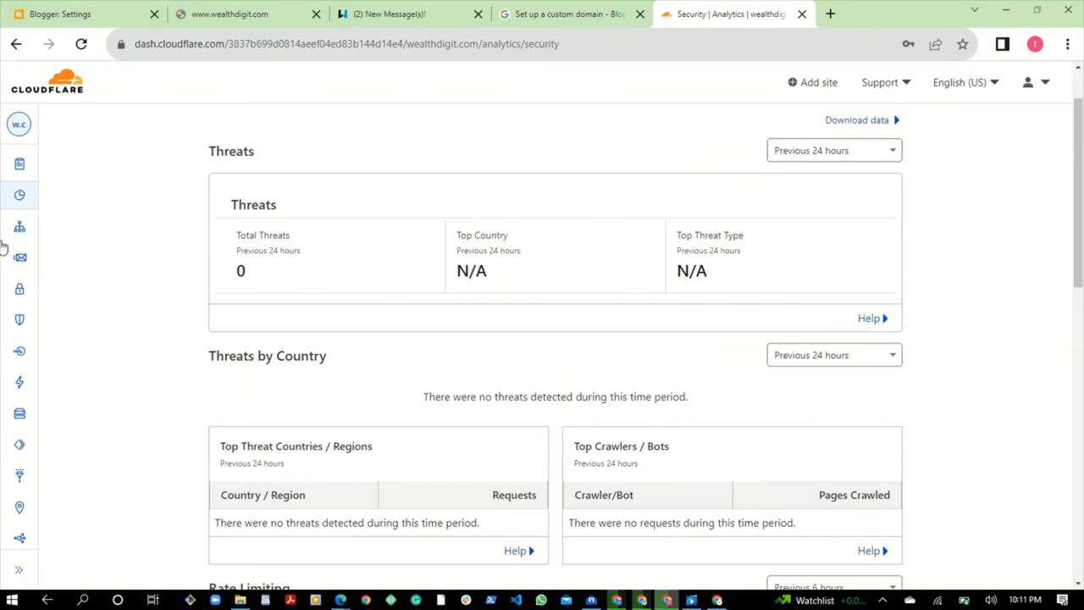
- Examine the performance analytics and the DNS analytics for wealthdigit.com
mouse_move(50, 223)
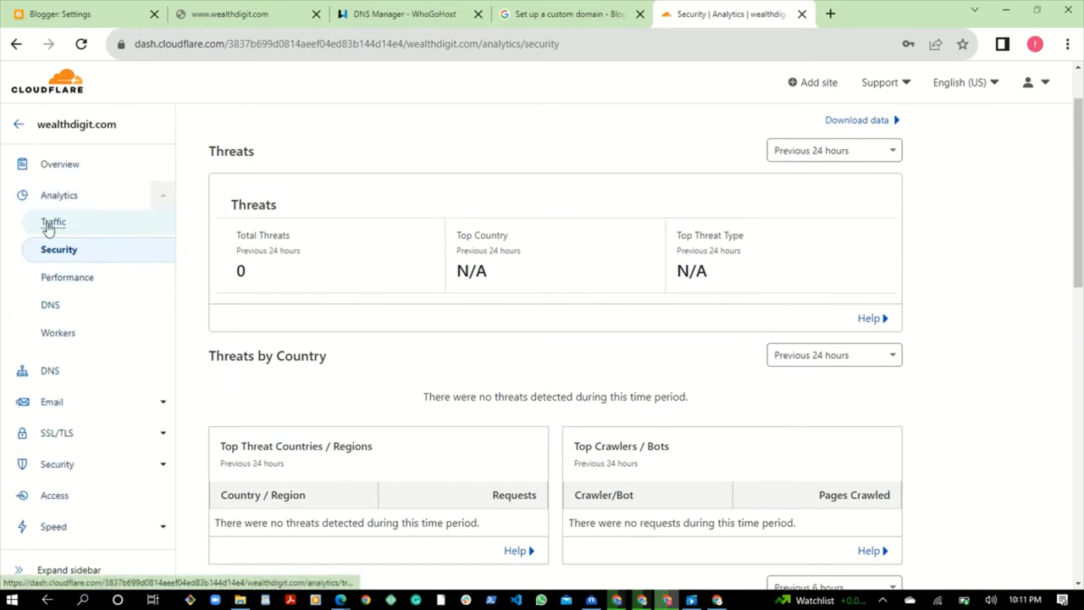
left_click(68, 280)
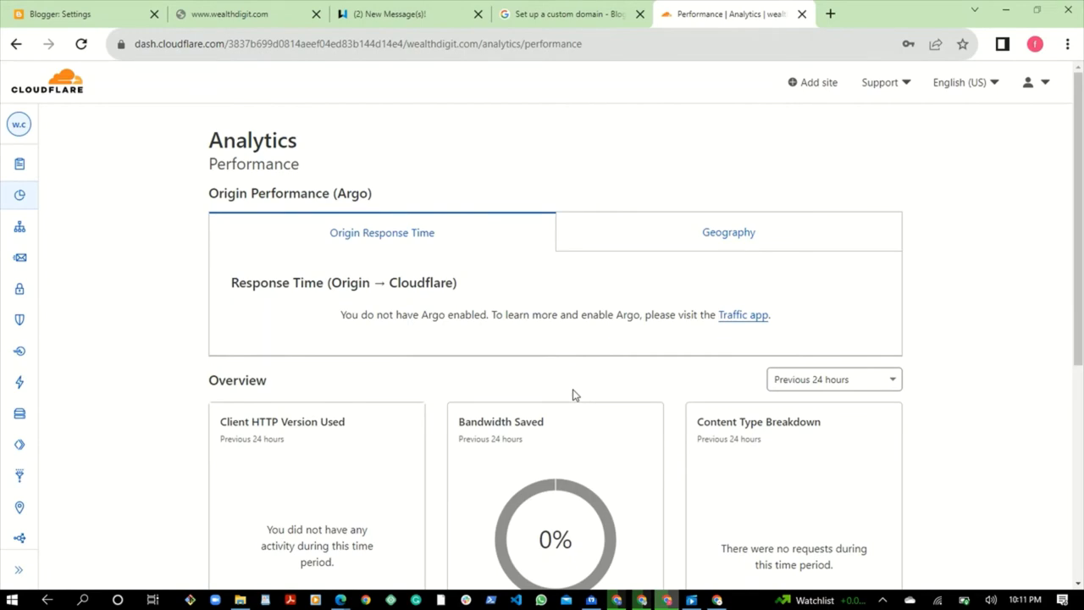
scroll(573, 395, "down", 5)
scroll(573, 394, "up", 5)
mouse_move(17, 200)
left_click(51, 308)
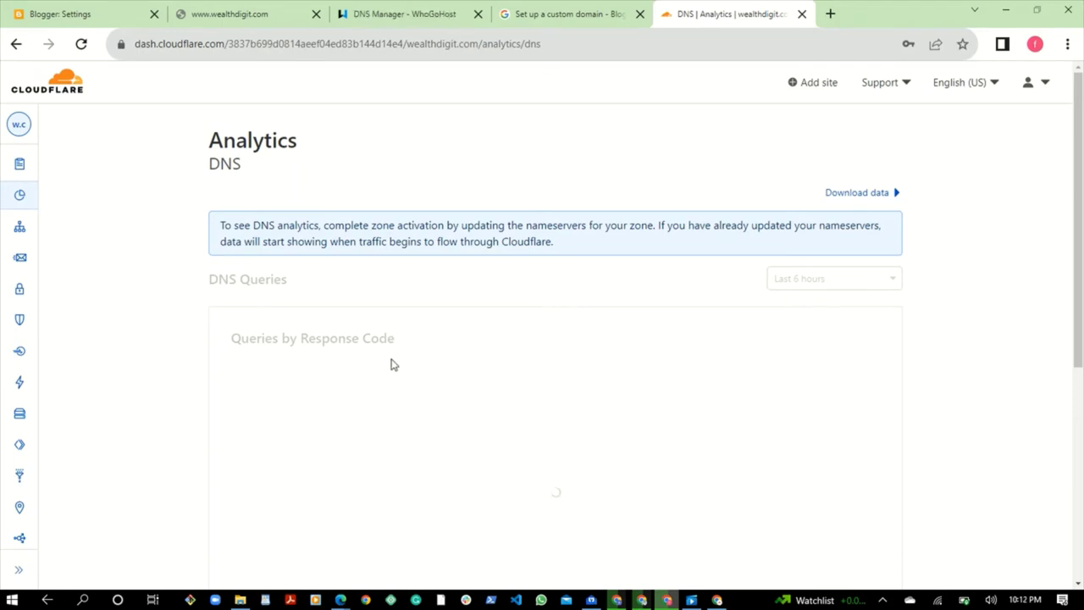
scroll(457, 357, "down", 10)
scroll(480, 358, "up", 10)
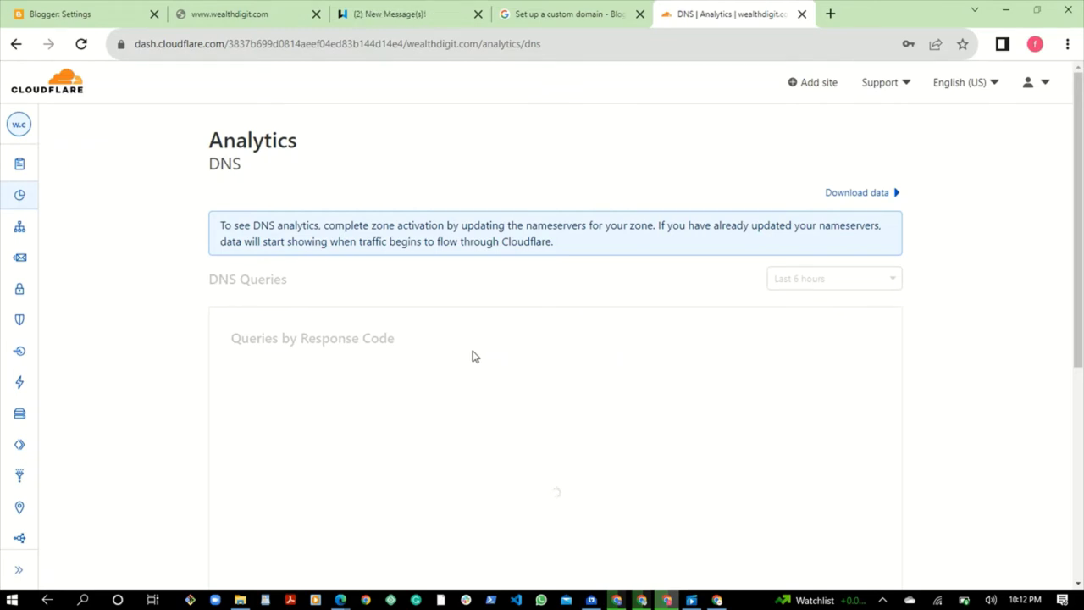
- Look through the full DNS analytics page for wealthdigit.com, down to the end of the query charts
scroll(364, 354, "down", 5)
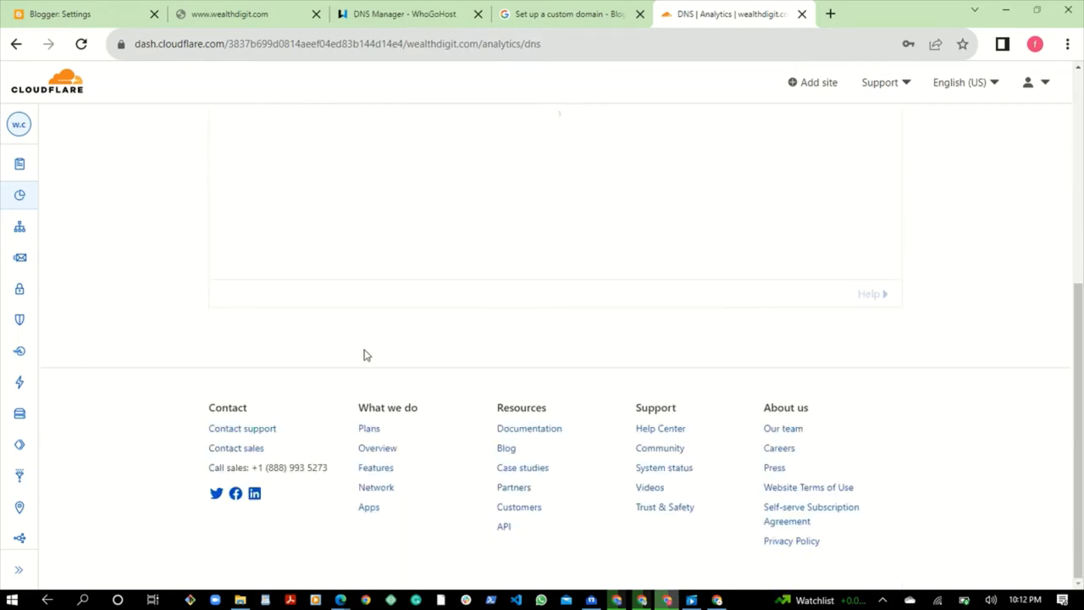
scroll(364, 354, "up", 5)
scroll(364, 354, "down", 5)
scroll(364, 354, "up", 5)
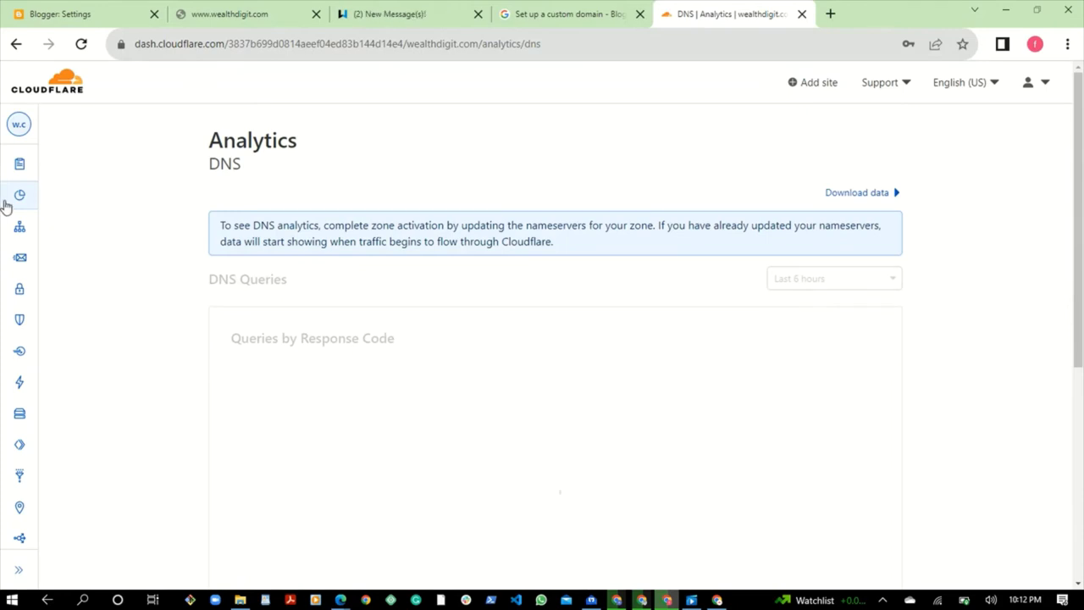
- Review the DNS management records and the assigned Cloudflare nameservers for wealthdigit.com
mouse_move(22, 204)
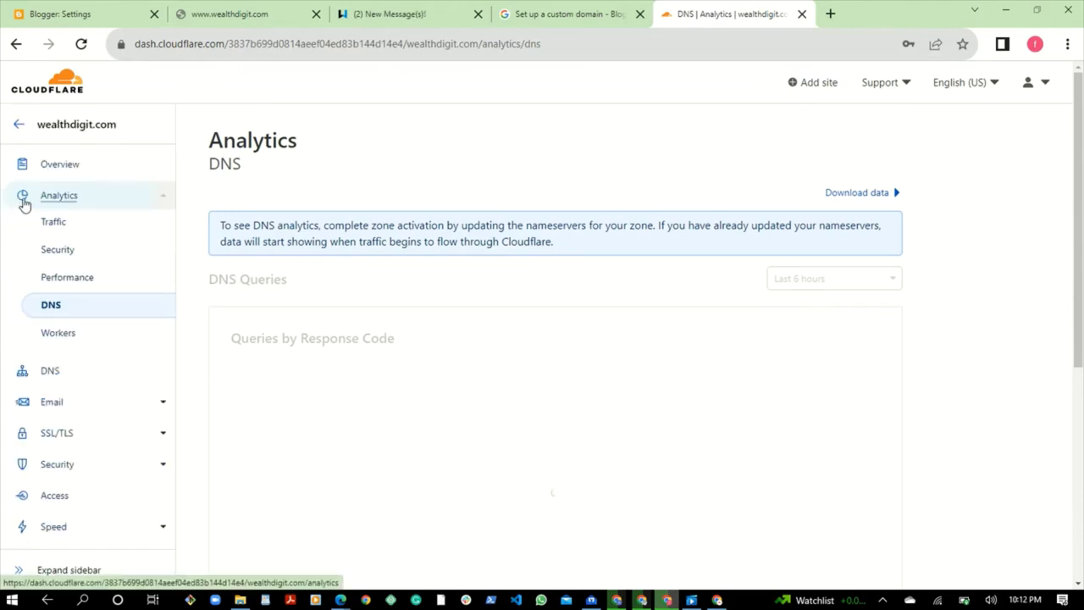
left_click(50, 371)
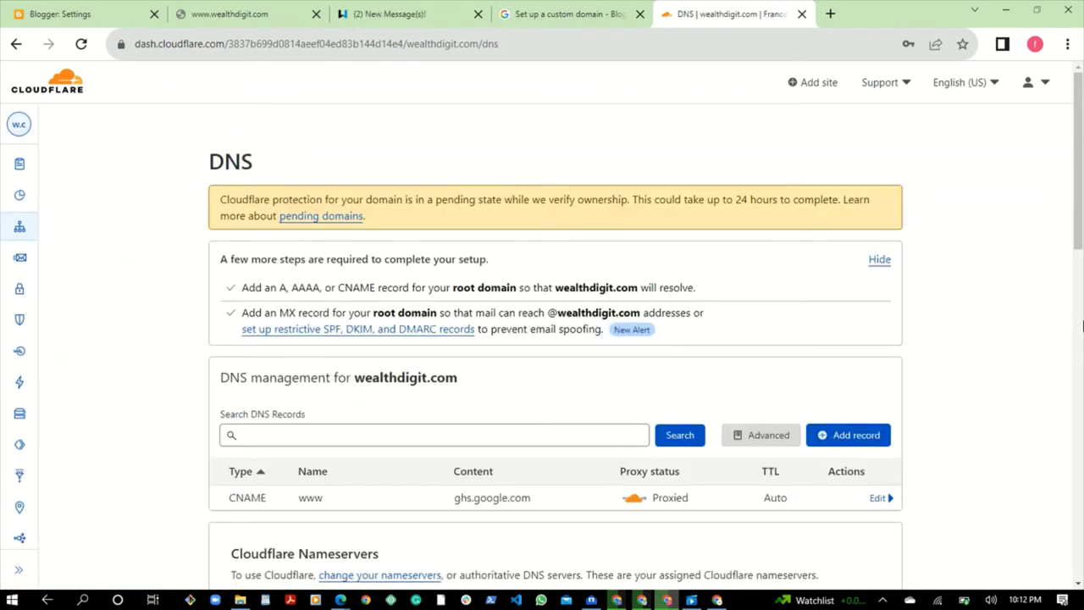
left_click_drag(1079, 210, 1079, 260)
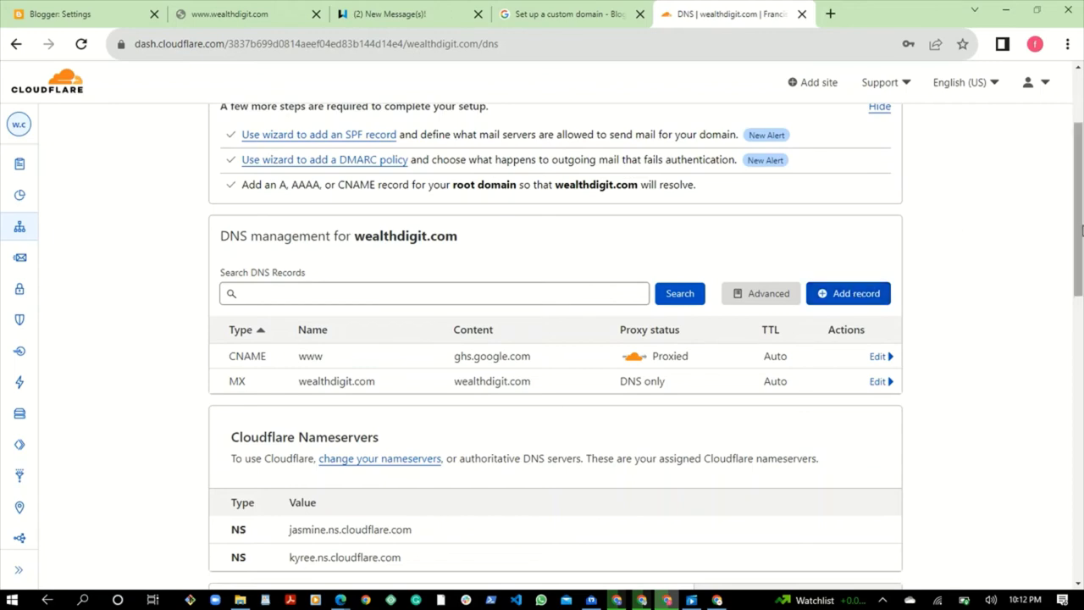
mouse_move(1078, 238)
left_mouse_down()
mouse_move(1081, 510)
mouse_move(1081, 224)
left_mouse_up()
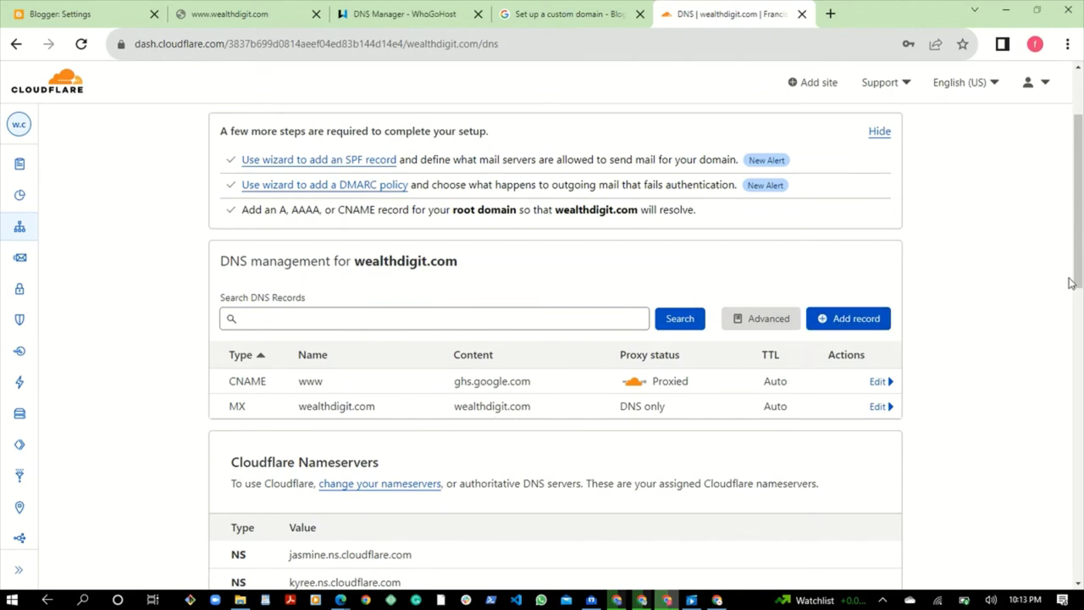
scroll(1069, 280, "down", 1)
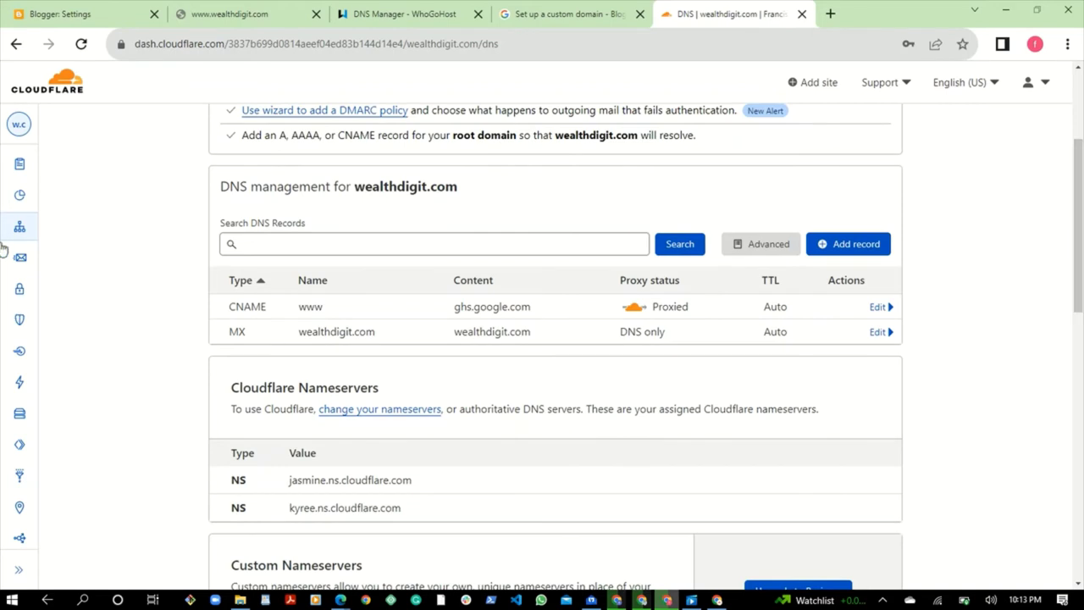
- Review the SSL/TLS encryption mode for wealthdigit.com and enable the SSL/TLS Recommender
mouse_move(24, 240)
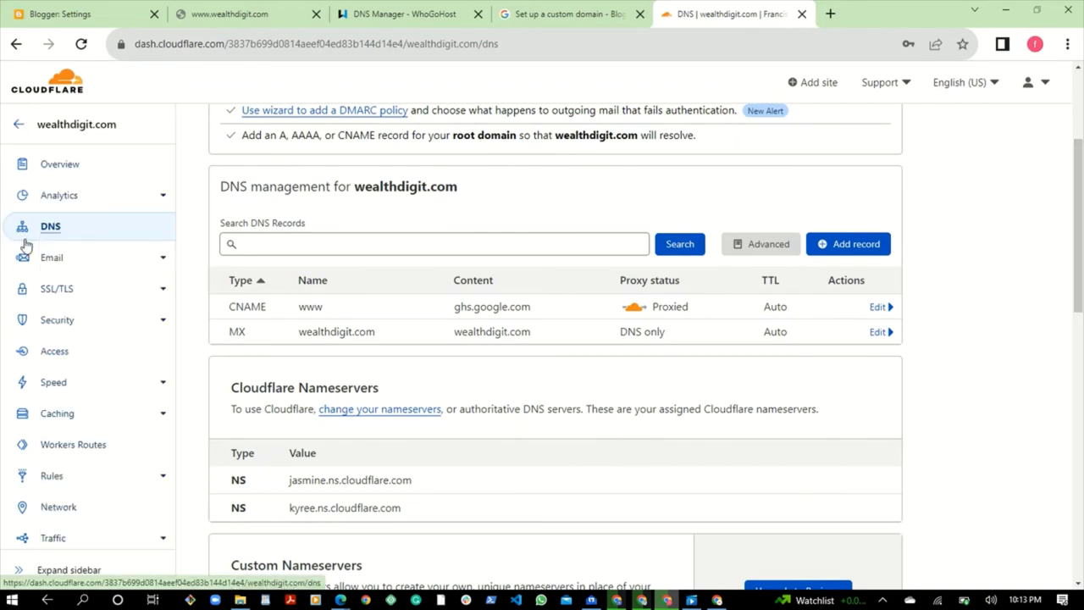
left_click(54, 291)
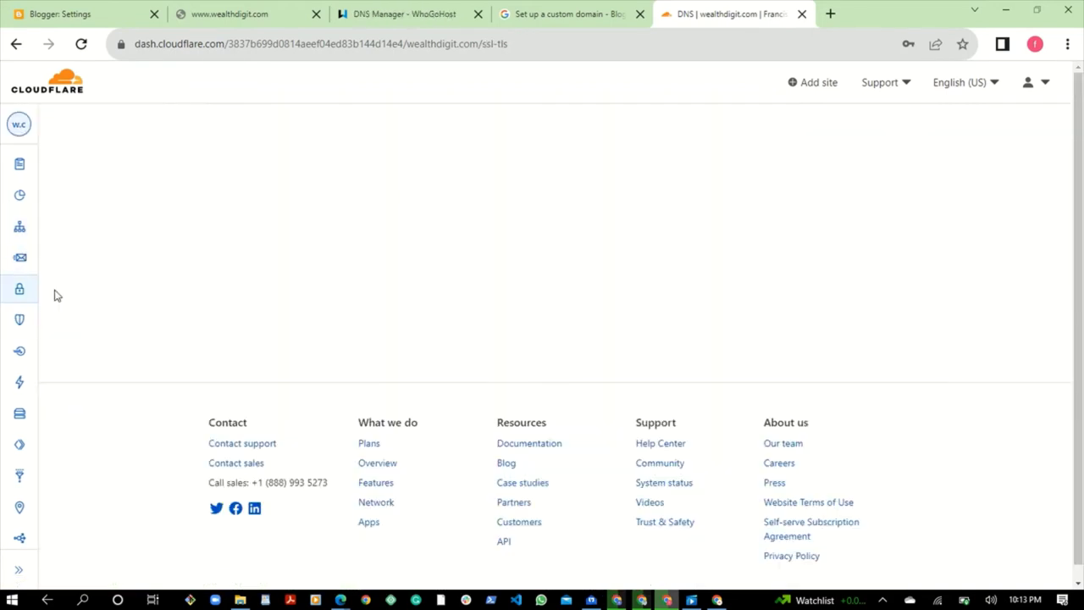
mouse_move(1, 296)
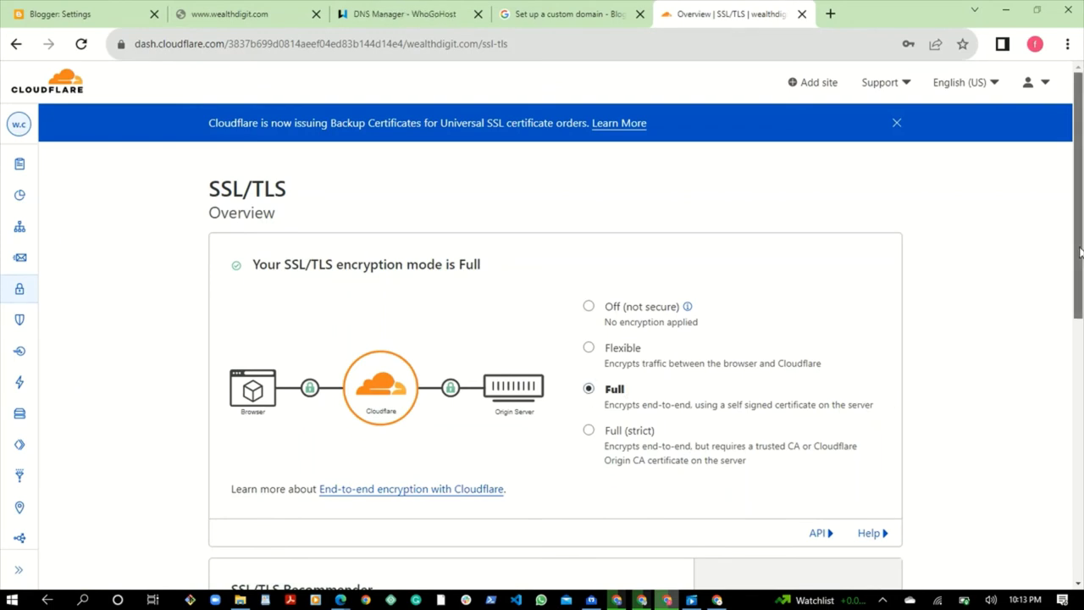
left_click_drag(1080, 253, 1080, 397)
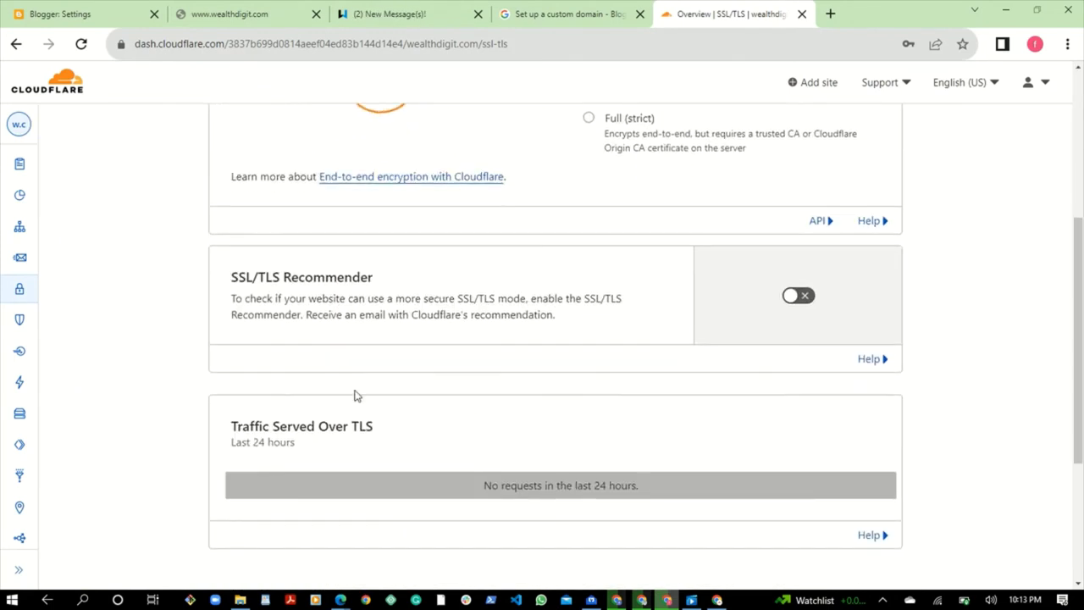
left_click(809, 304)
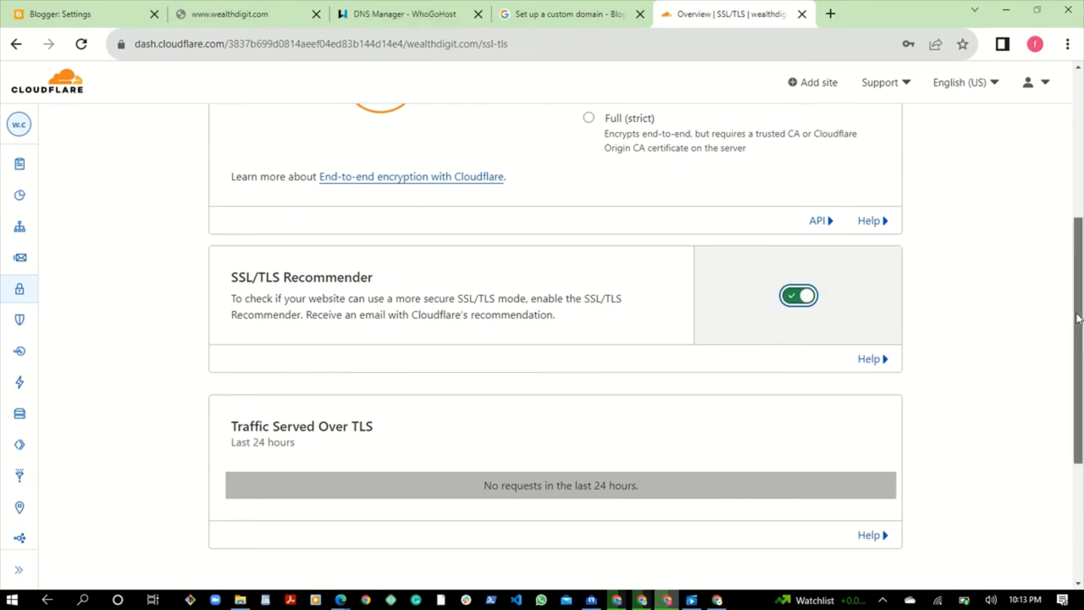
left_click_drag(1078, 319, 1080, 374)
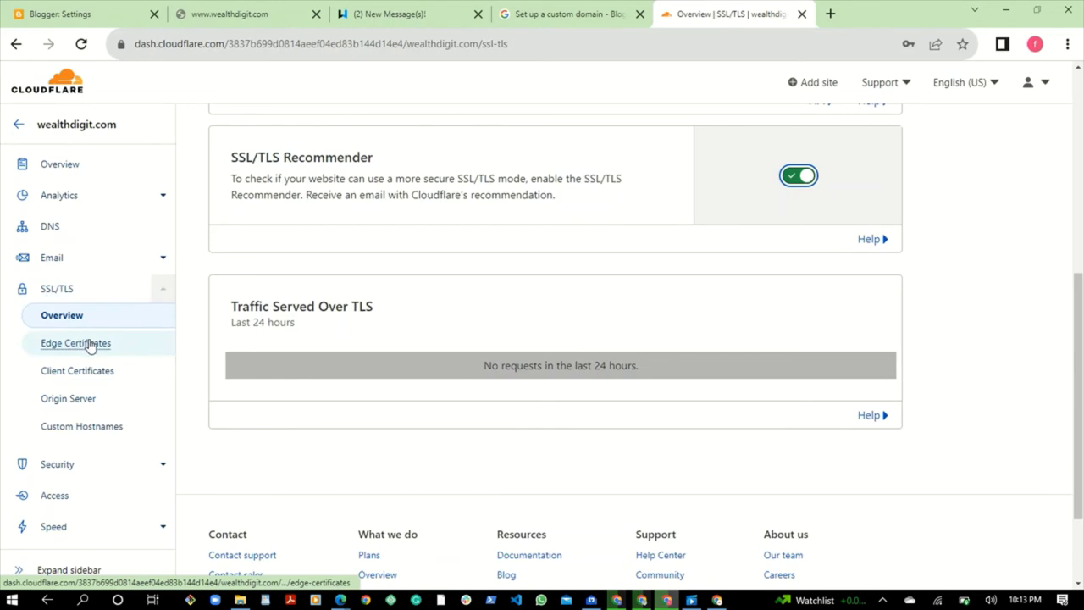
- Review the firewall events and activity log in the Security overview for wealthdigit.com
left_click(59, 468)
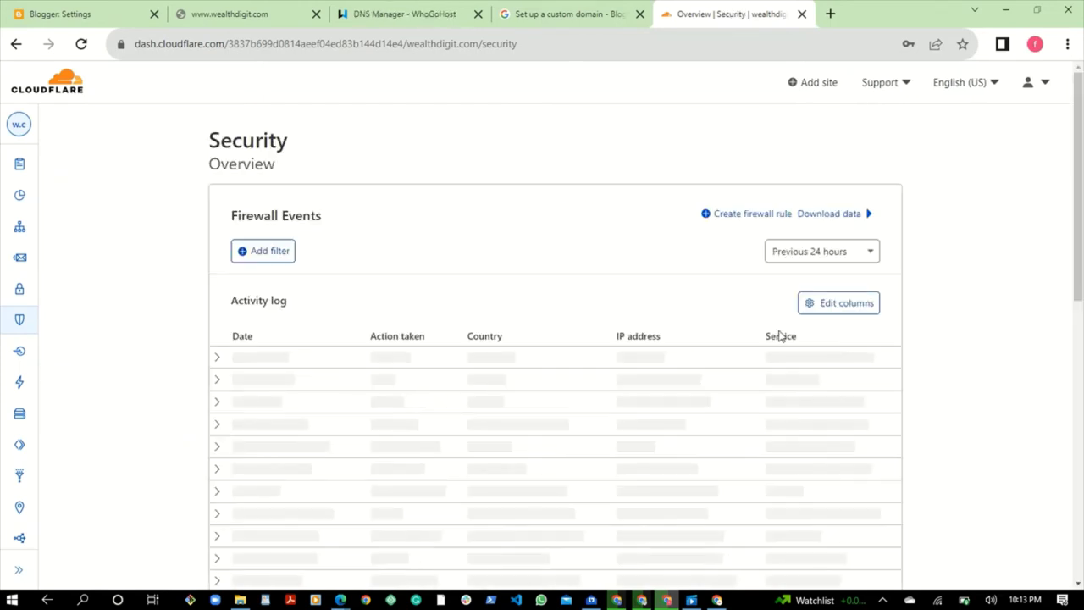
left_click_drag(1081, 222, 1083, 292)
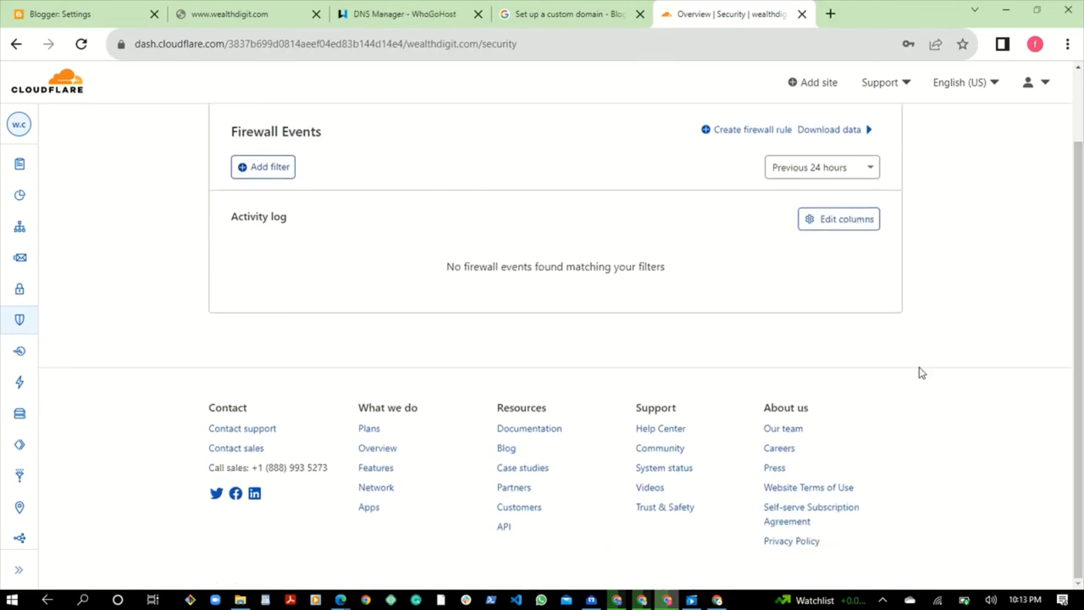
mouse_move(17, 353)
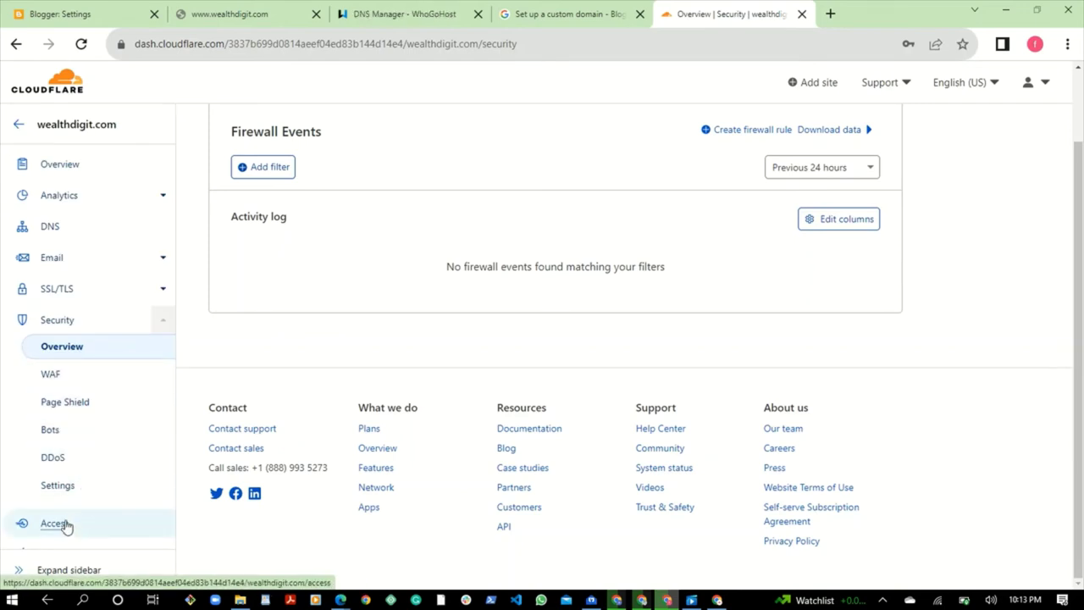
scroll(87, 473, "down", 3)
scroll(87, 473, "down", 2)
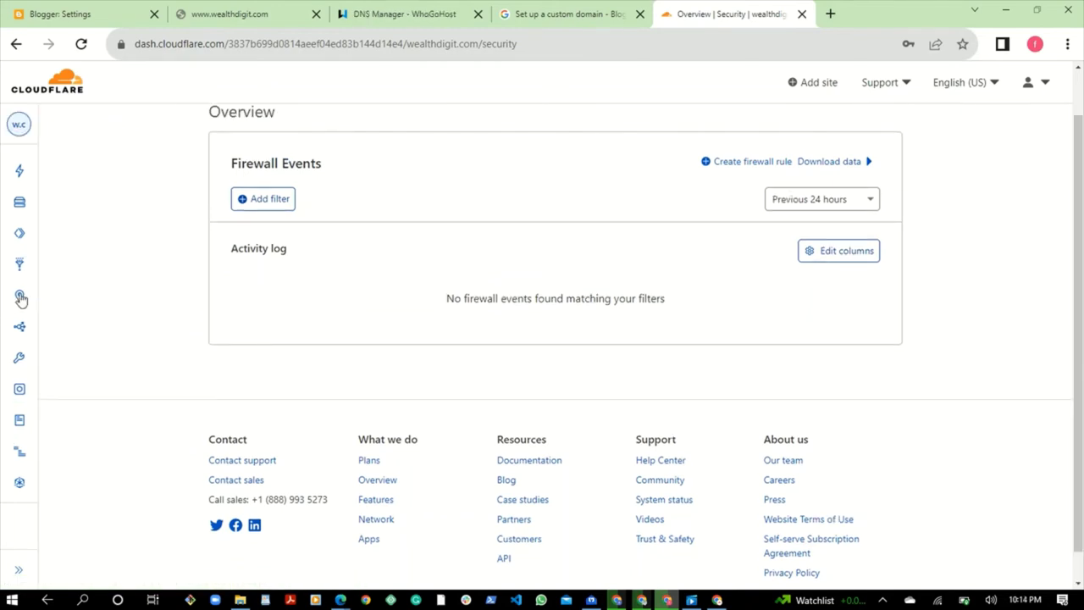
mouse_move(27, 277)
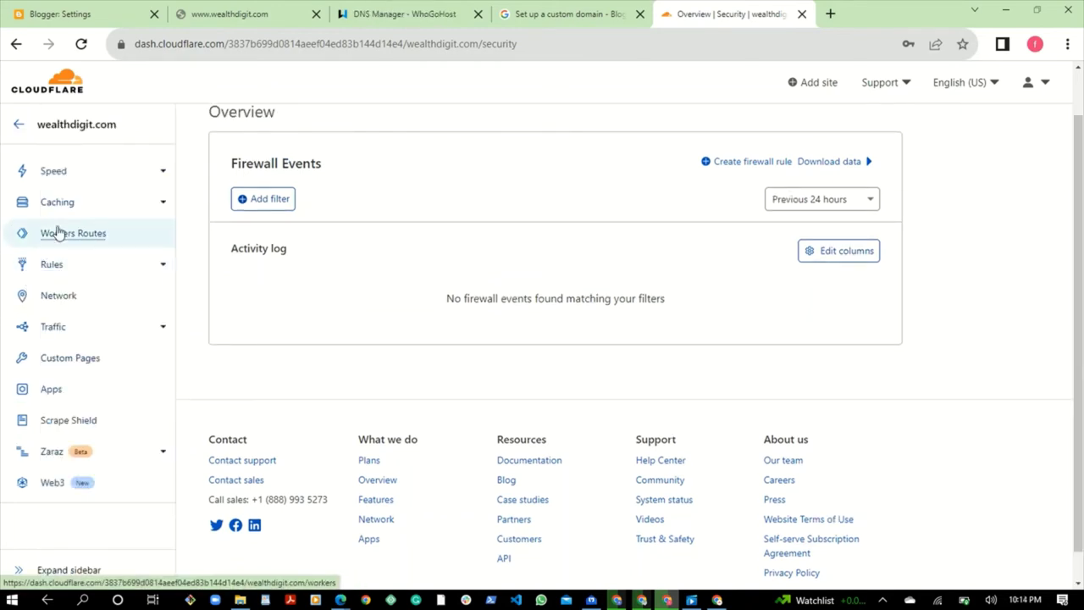
left_click(56, 172)
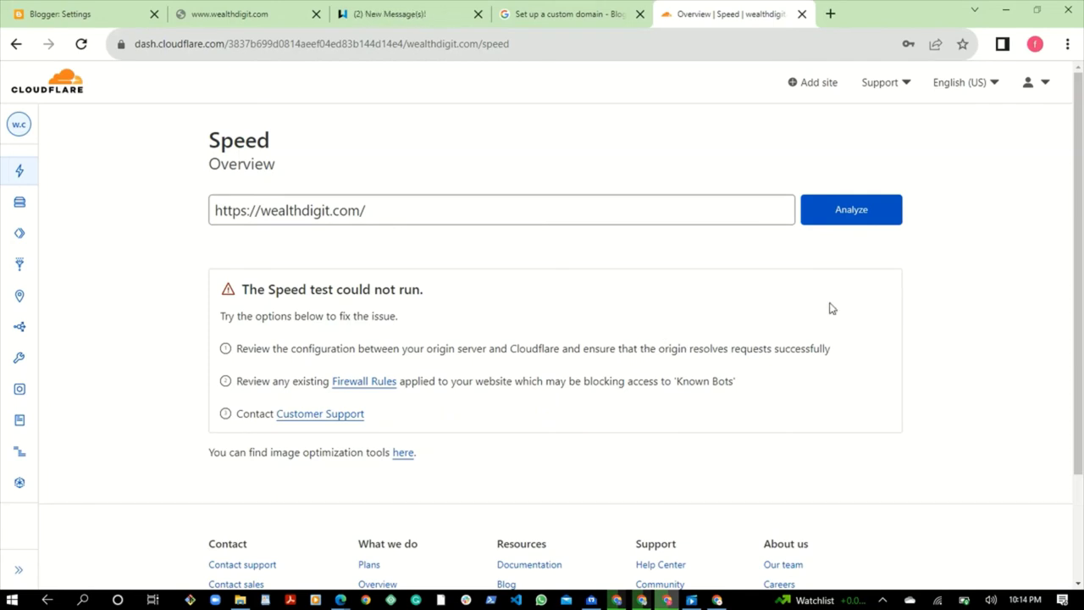
left_click(851, 216)
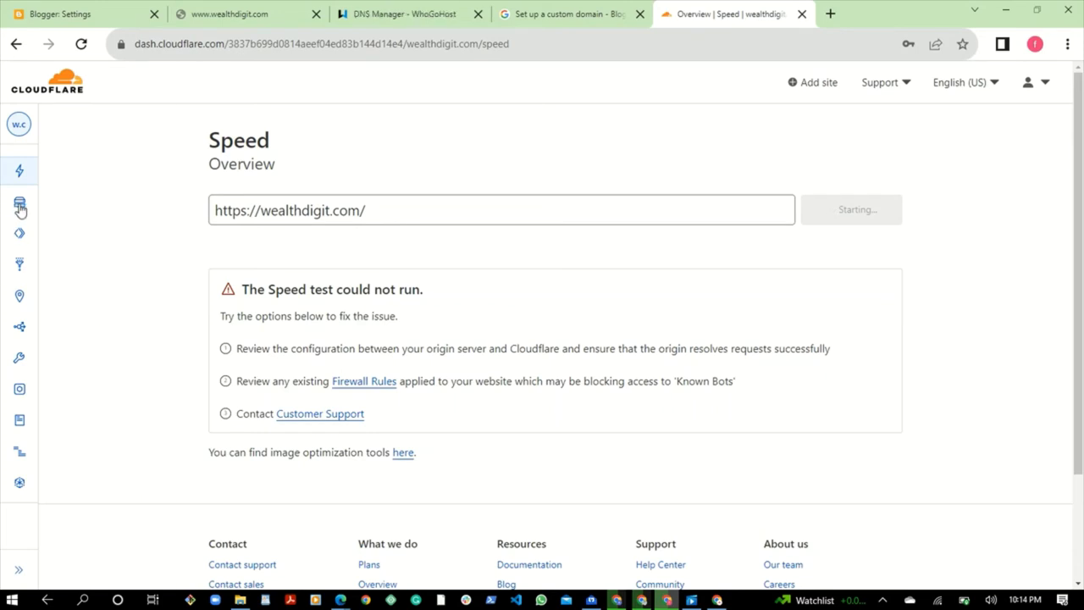
mouse_move(21, 205)
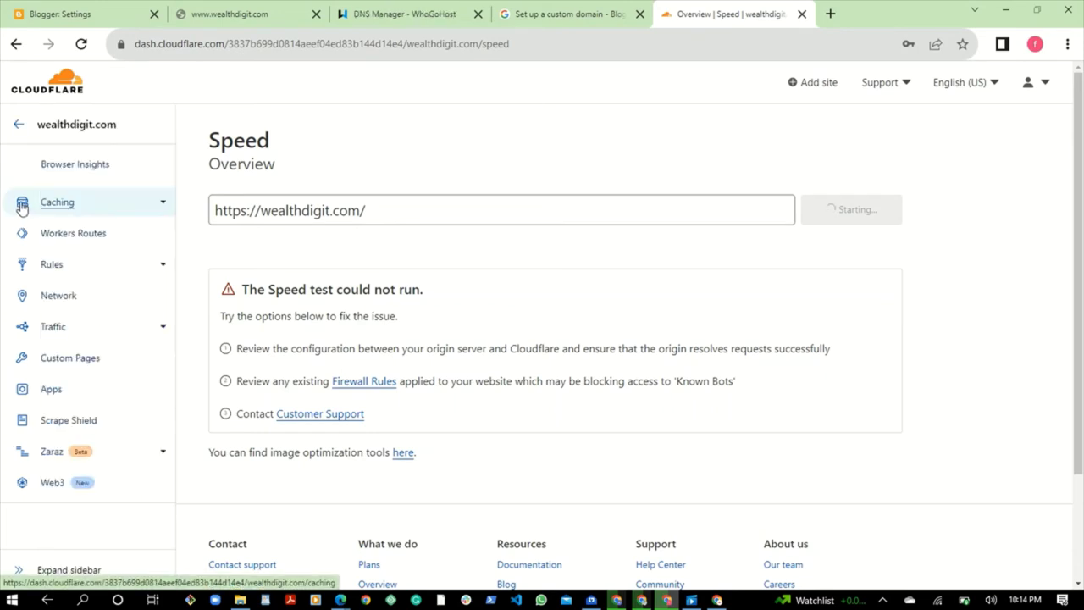
left_click(65, 270)
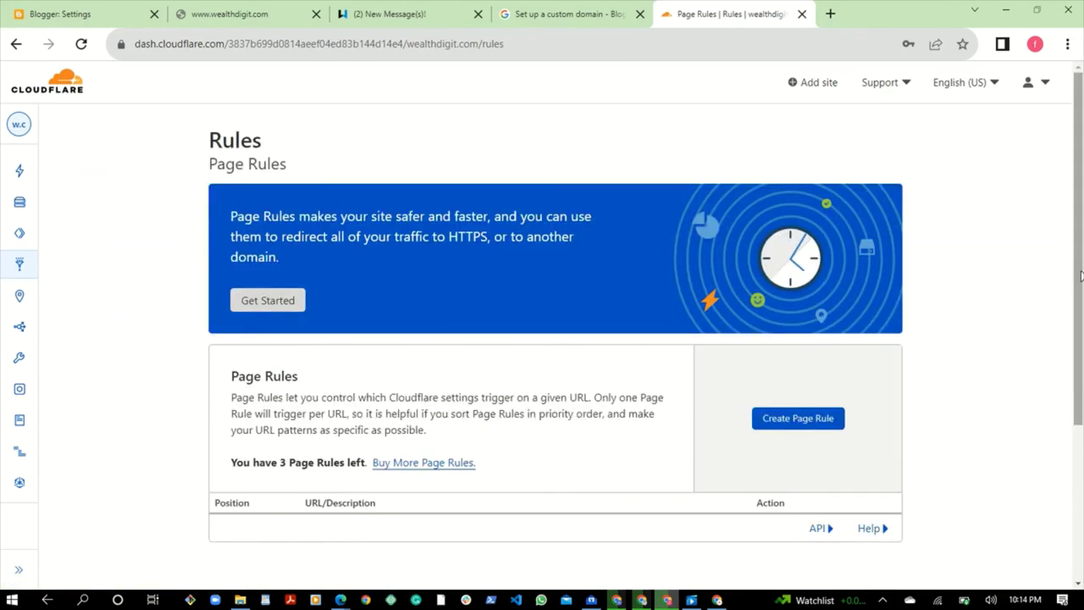
scroll(1081, 339, "down", 2)
scroll(1081, 339, "down", 1)
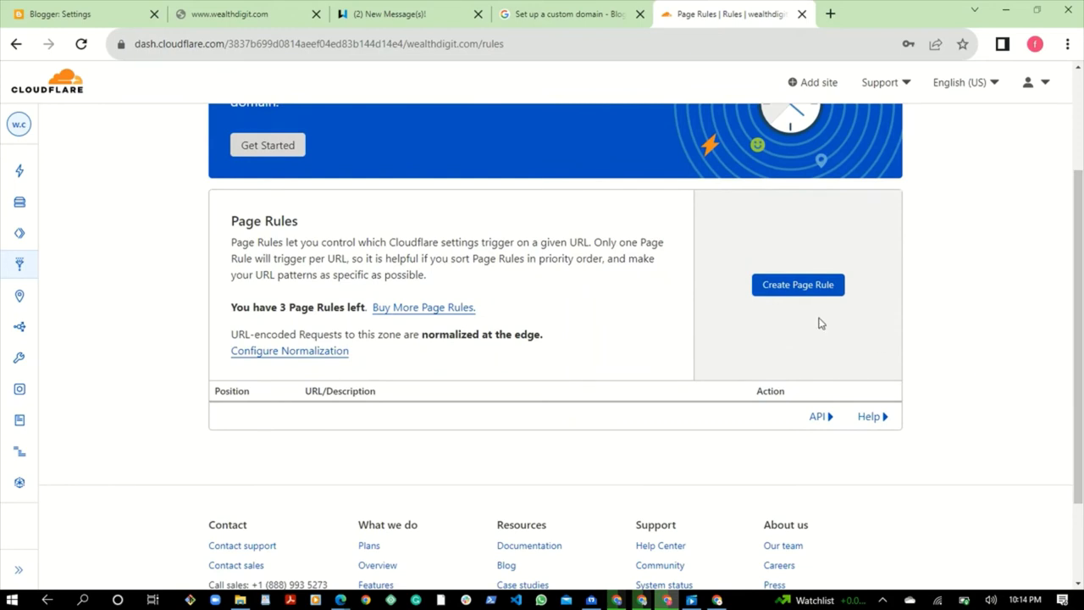
left_click(796, 286)
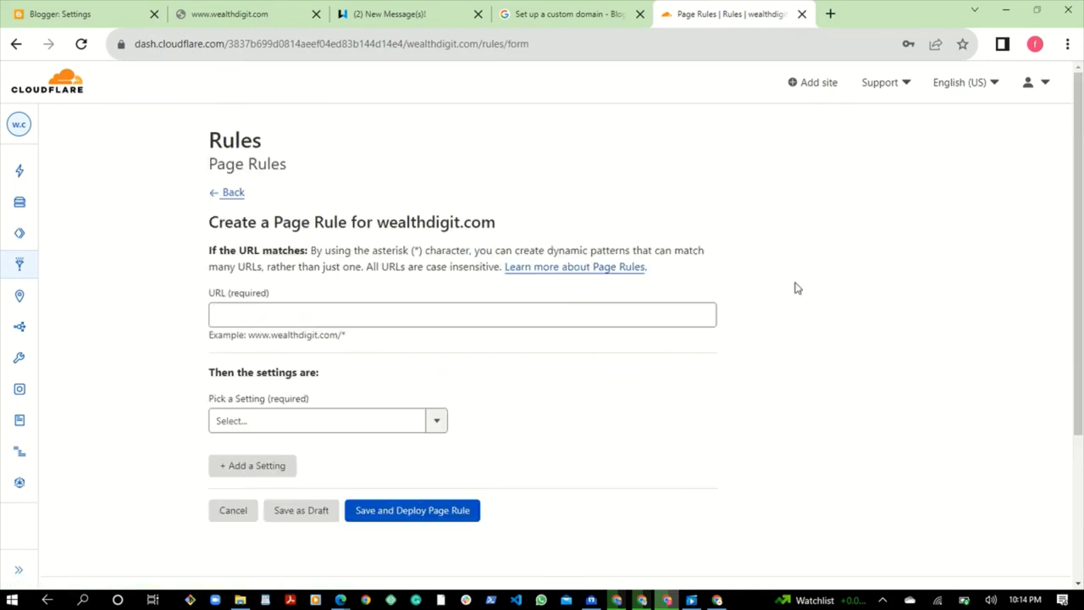
left_click(285, 316)
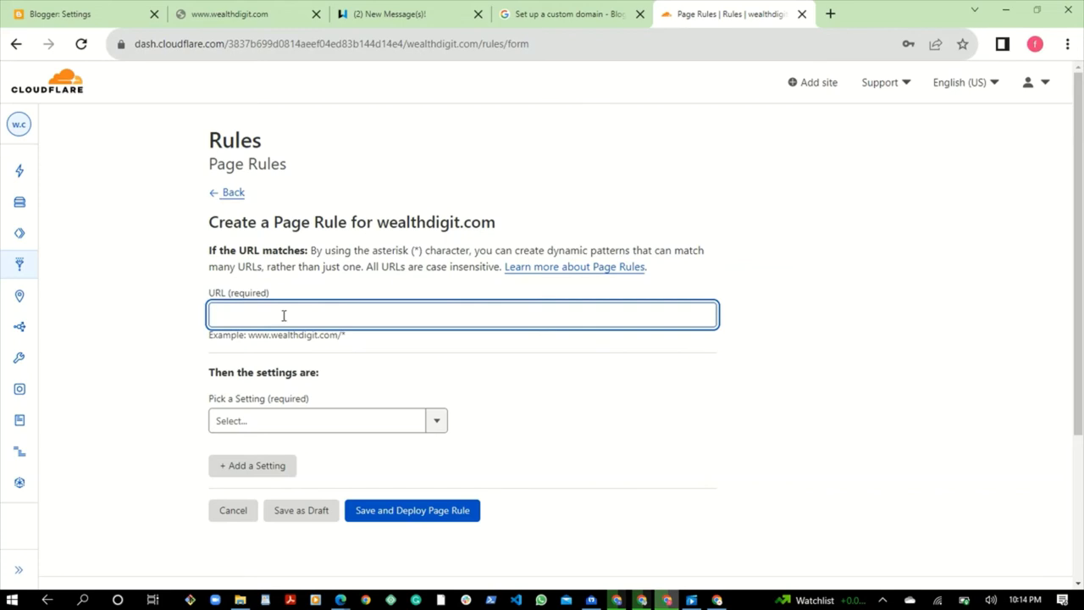
type("www.weakth")
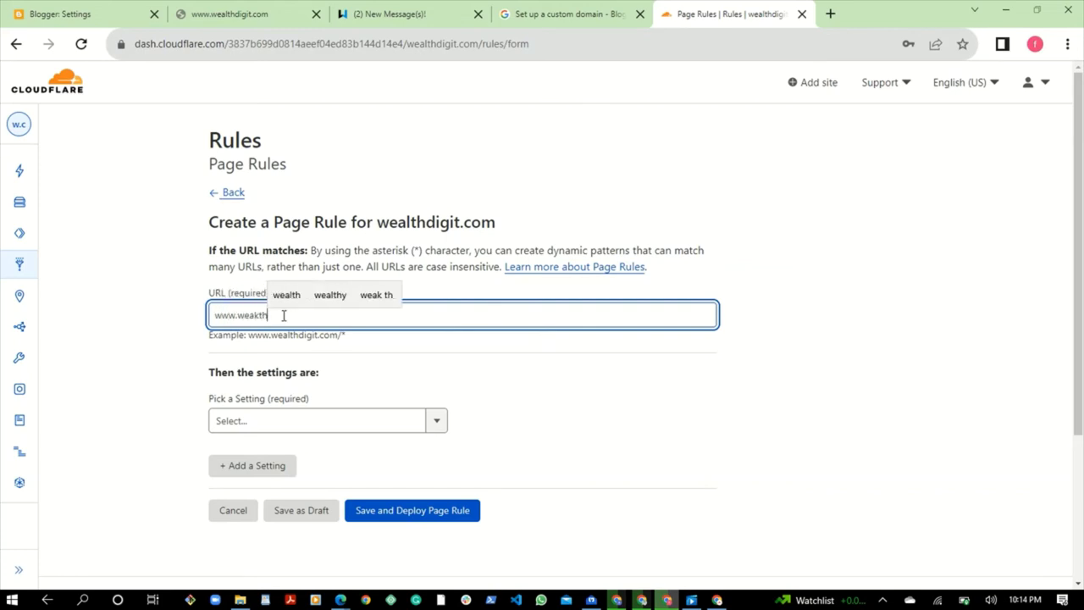
key("BackSpace")
key("BackSpace")
key("BackSpace")
type("l")
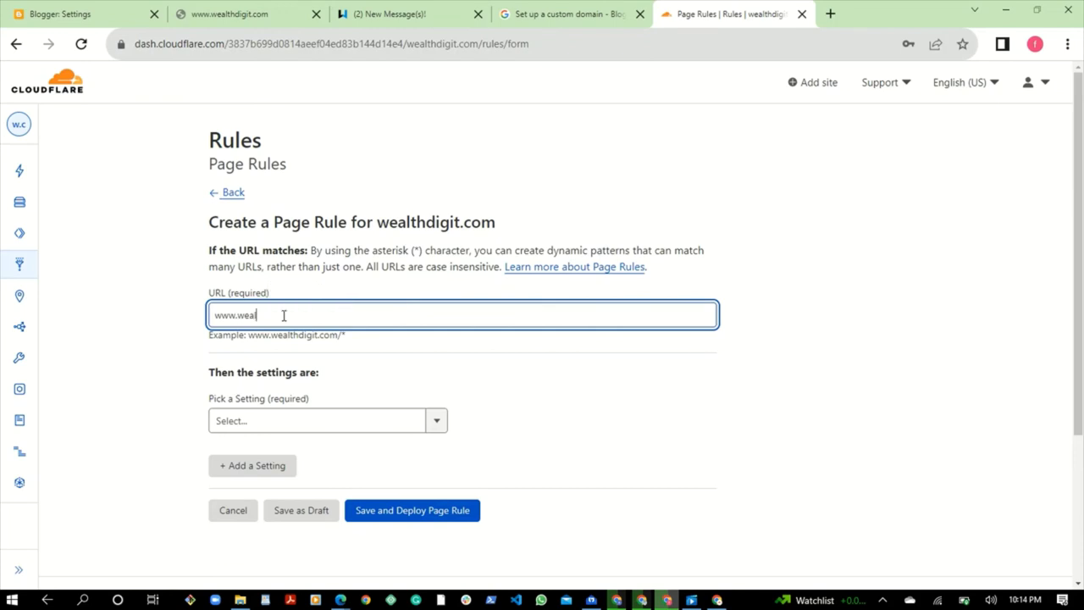
type("thdigit")
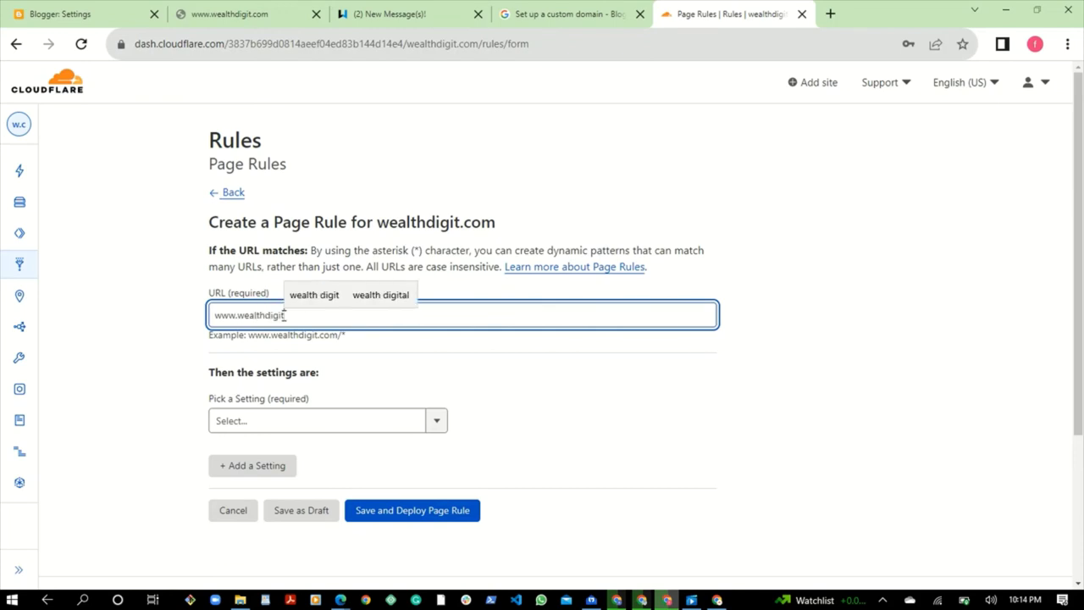
type(".com/*")
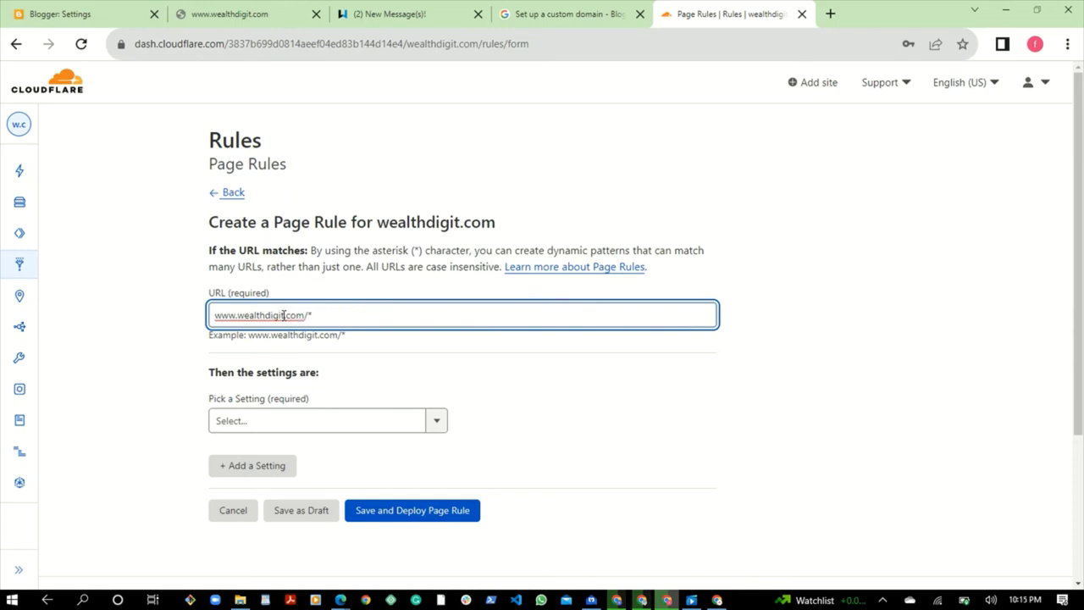
left_click(411, 382)
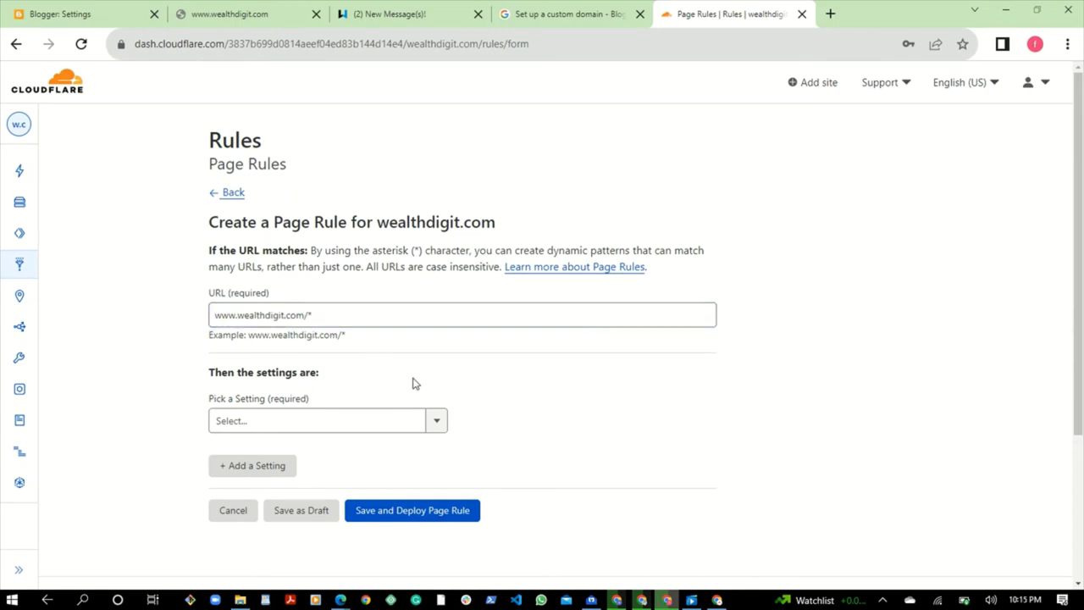
- Add the Cache Level setting to the page rule and set it to Standard
scroll(547, 386, "down", 2)
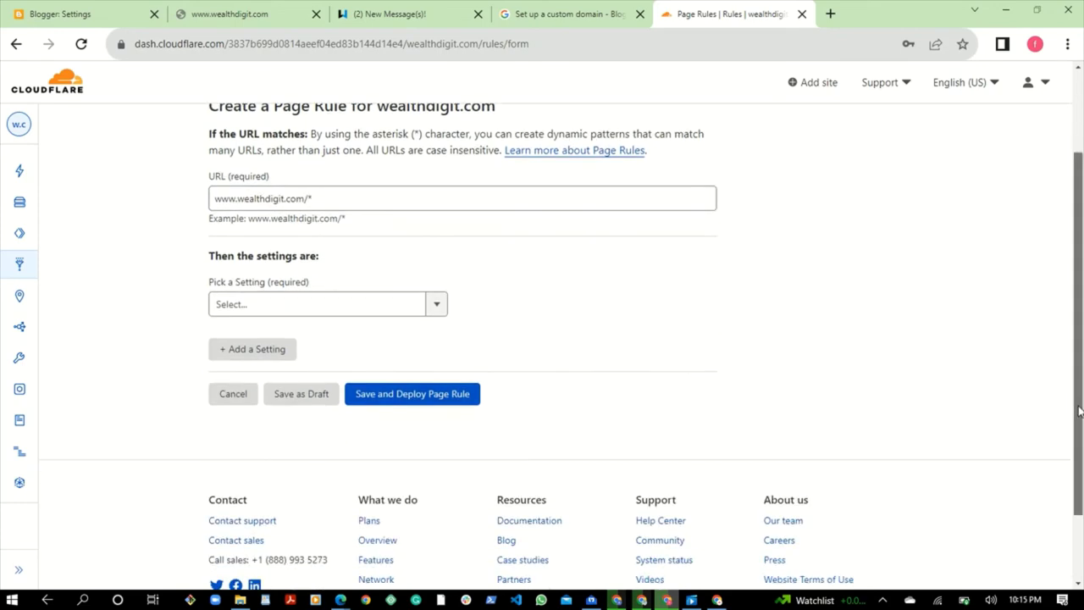
left_click(411, 307)
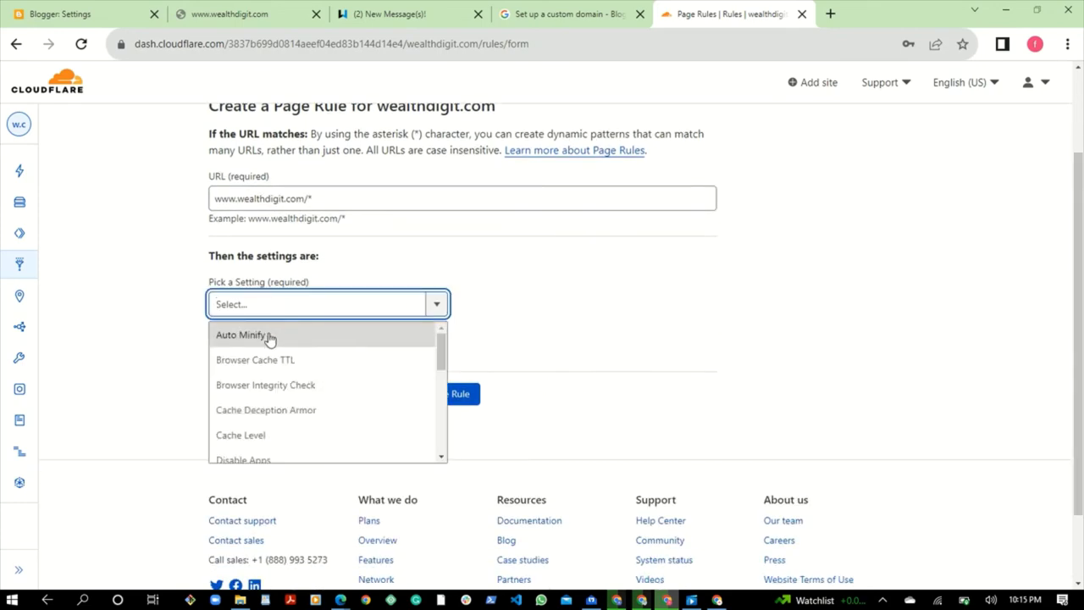
left_click(251, 436)
left_click(547, 309)
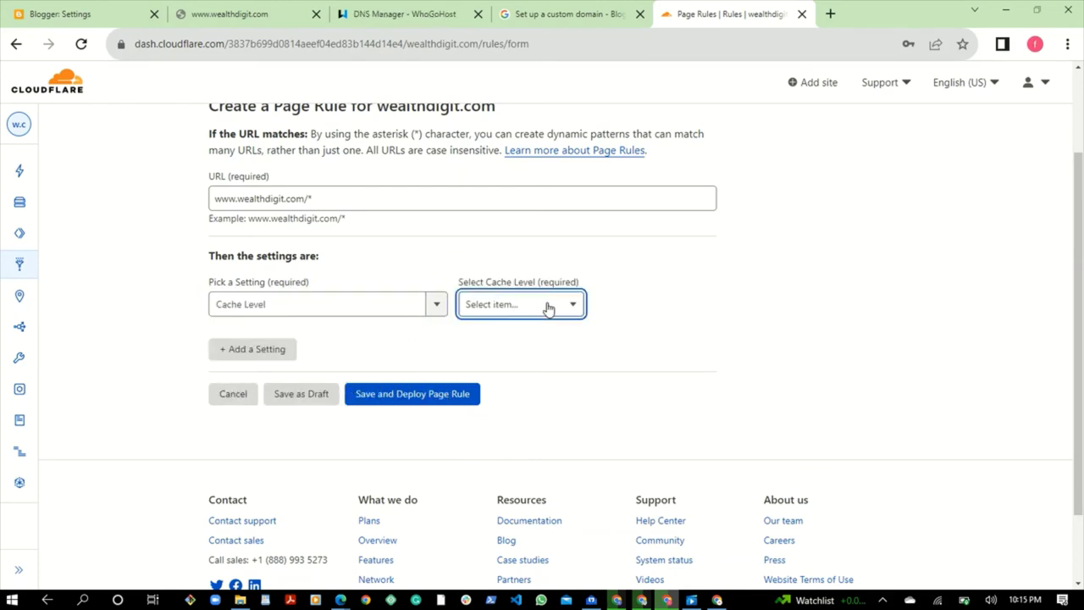
left_click(507, 413)
- Add an SSL setting to the page rule and set its encryption mode to Full
left_click(251, 350)
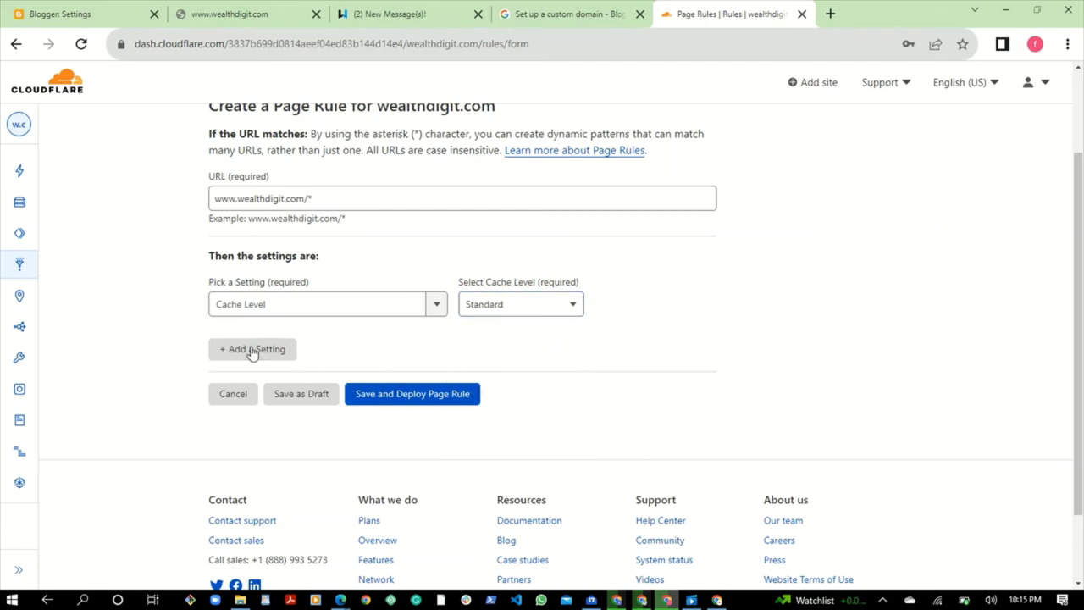
left_click(360, 375)
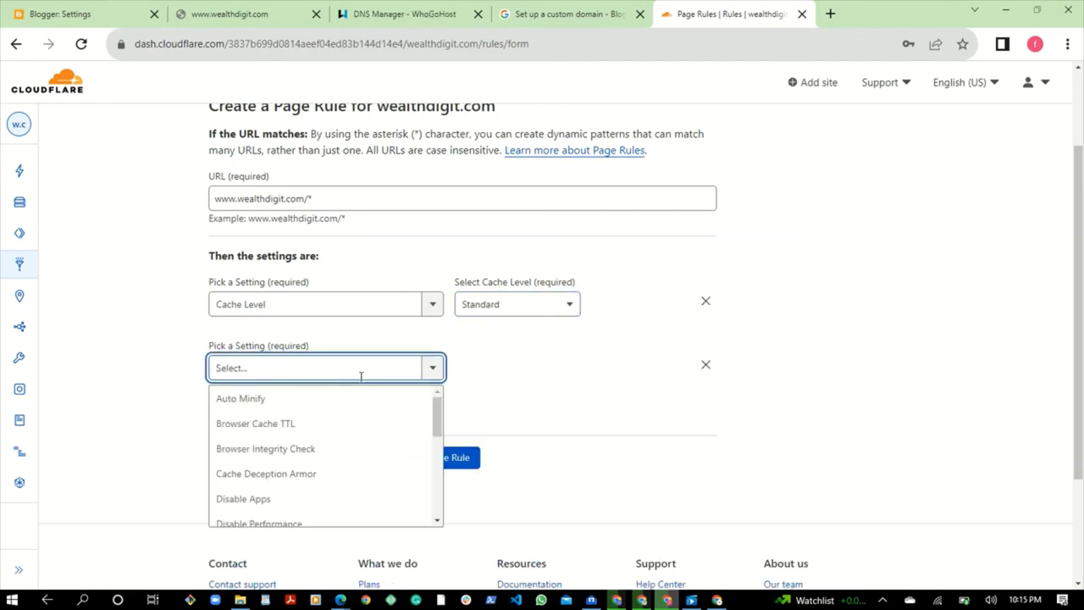
scroll(349, 443, "down", 3)
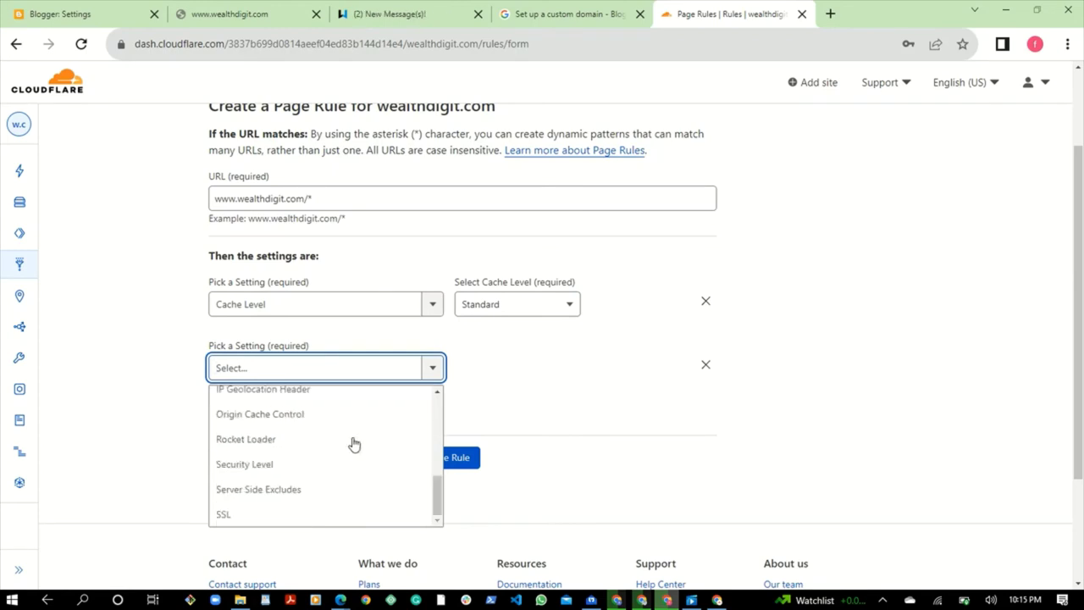
left_click(301, 515)
left_click(586, 368)
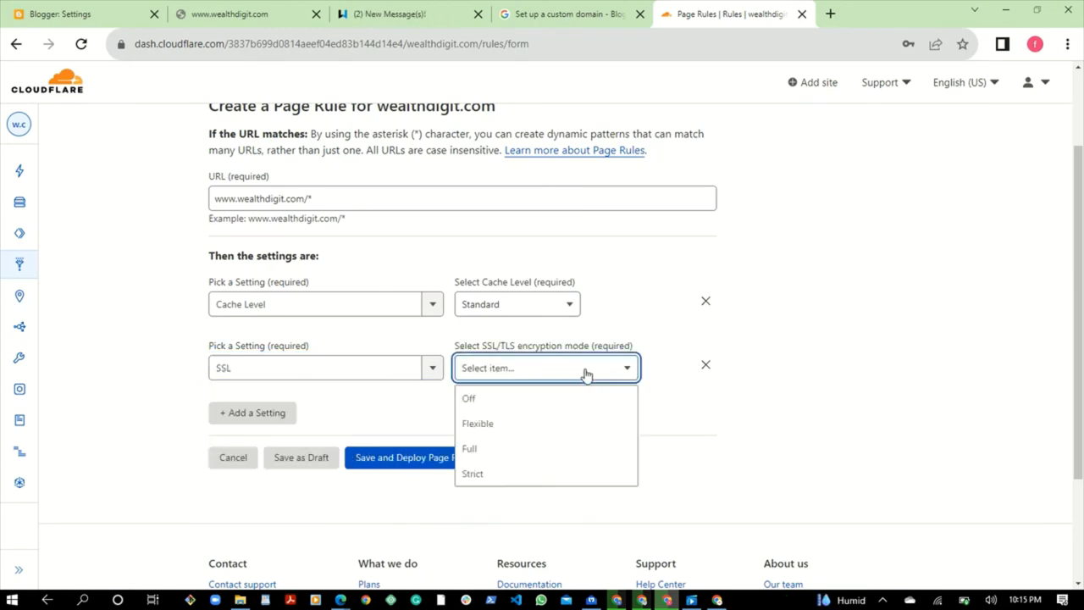
left_click(520, 449)
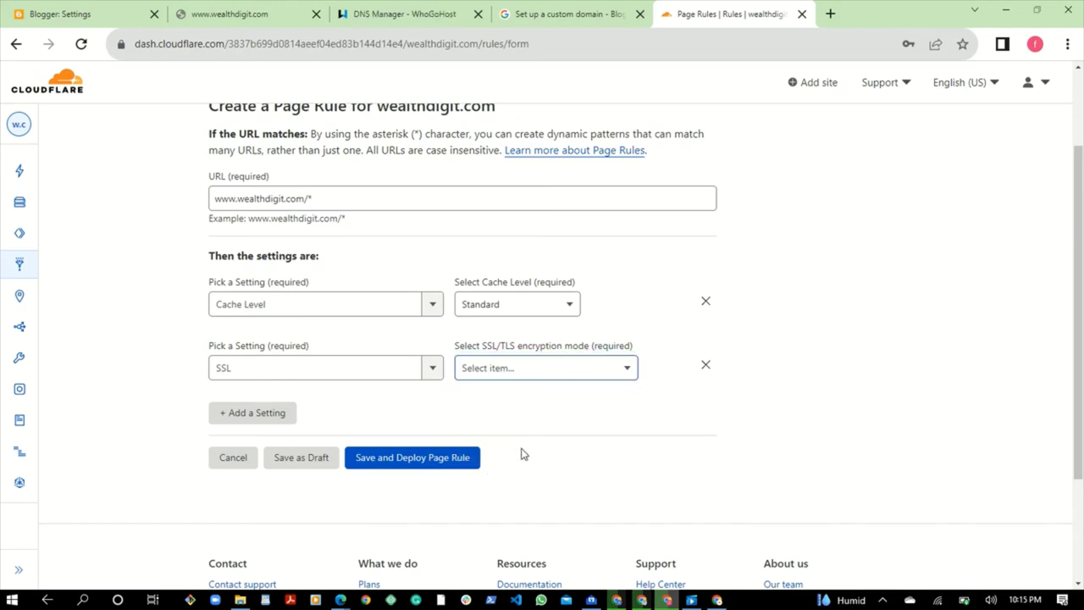
- Add a third setting to the page rule, choosing Security Level, and set it to Medium
left_click(266, 414)
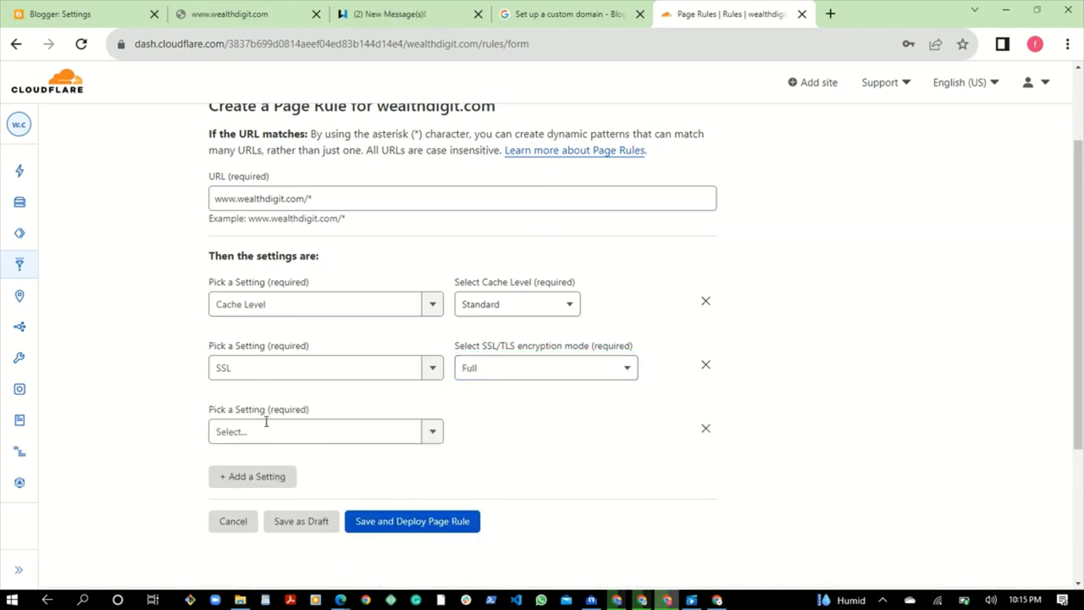
left_click(298, 431)
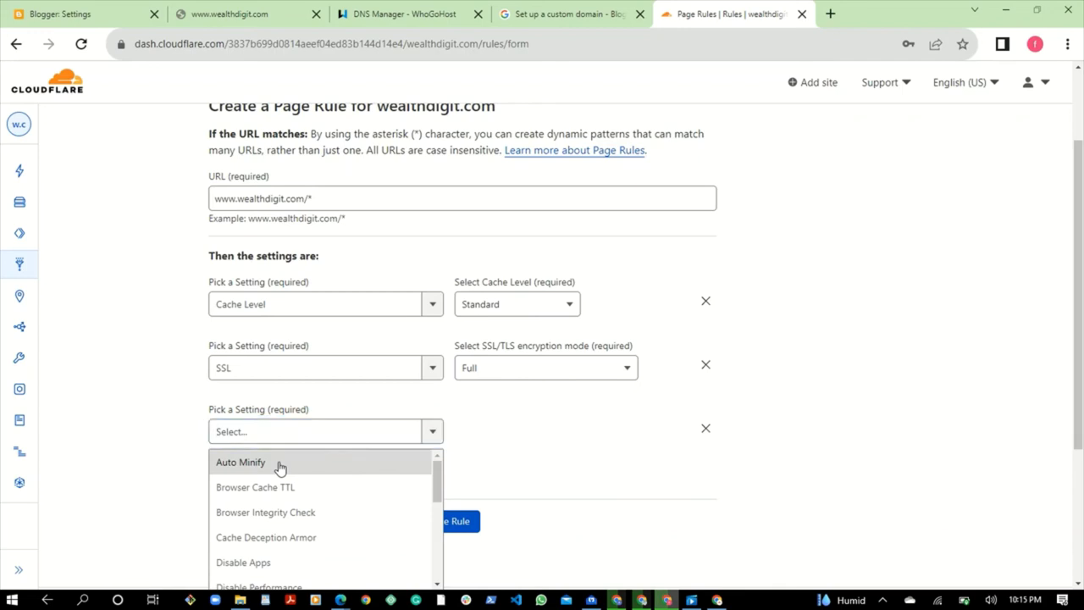
left_click(280, 464)
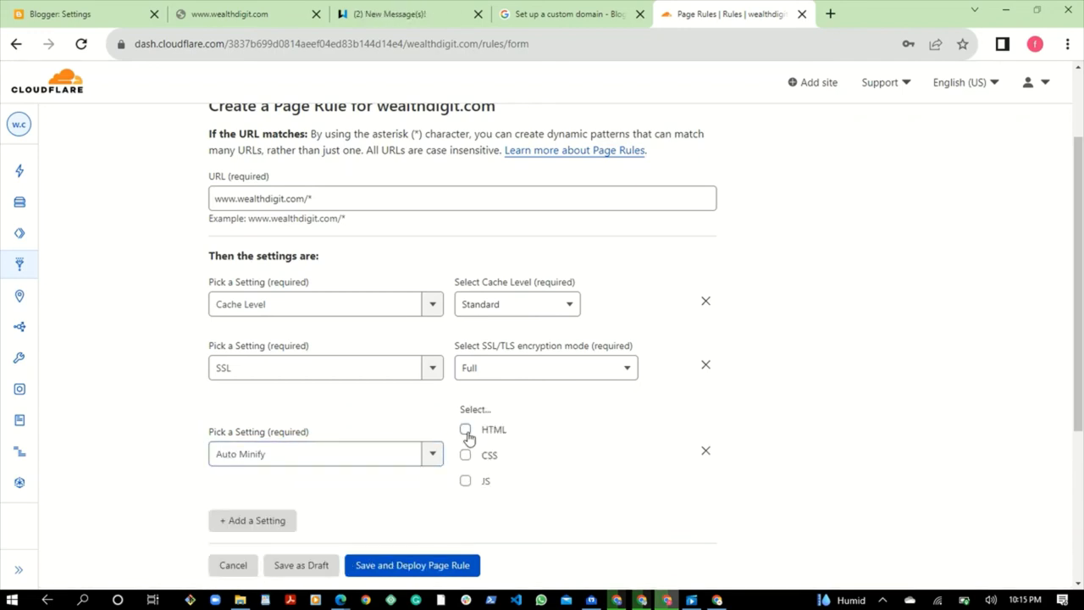
left_click(389, 454)
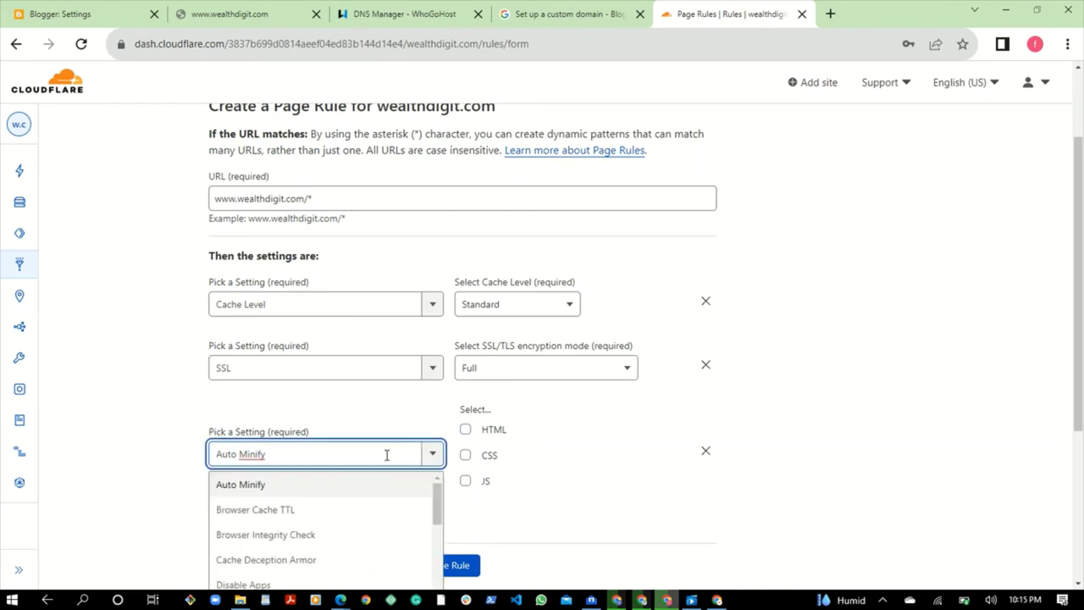
scroll(375, 503, "down", 5)
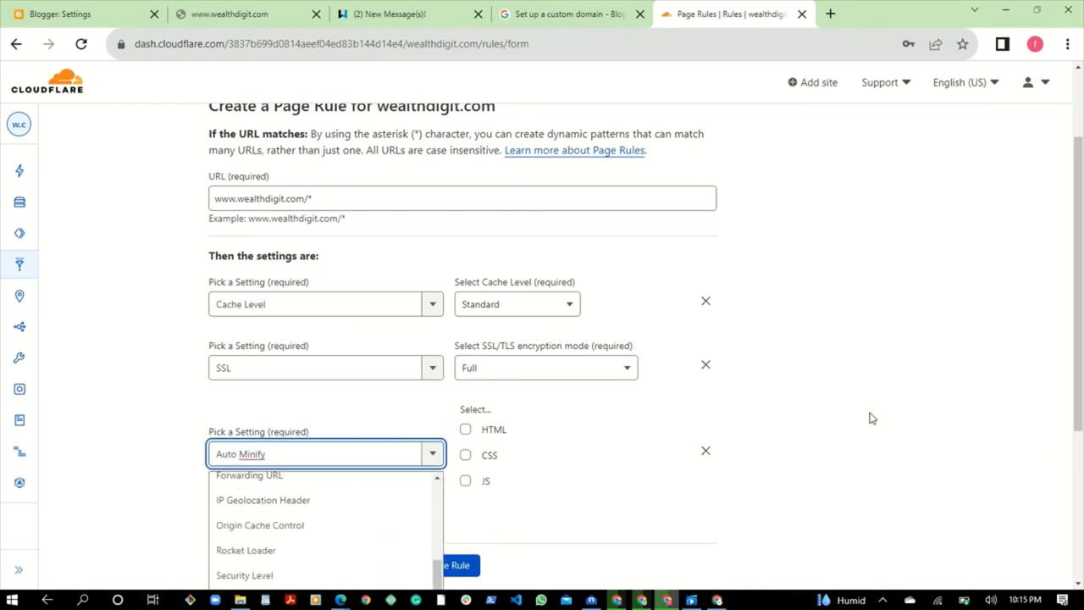
scroll(877, 418, "down", 3)
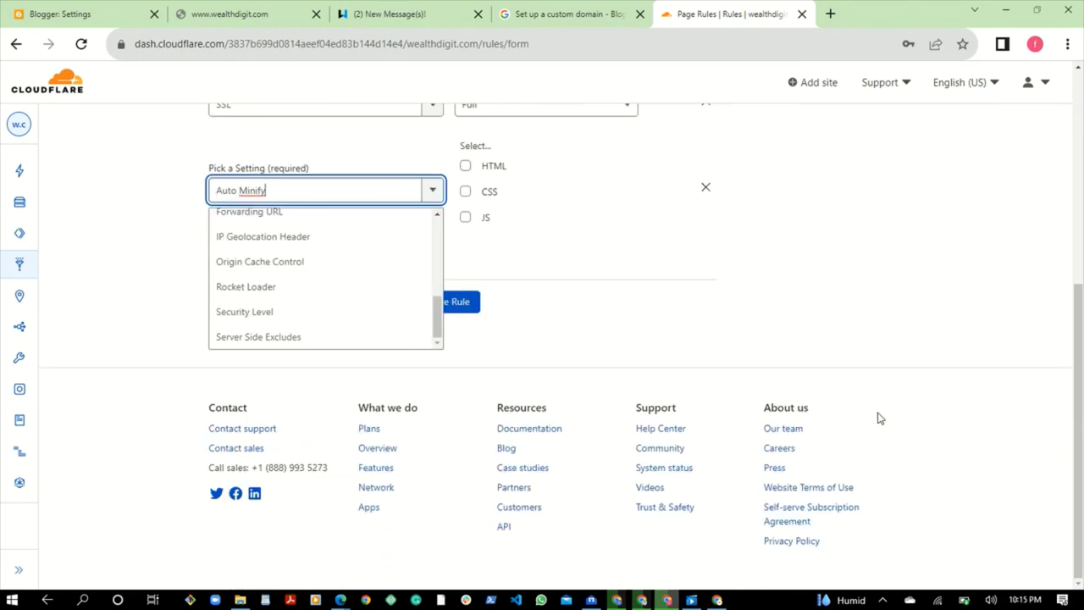
left_click(268, 312)
left_click(530, 220)
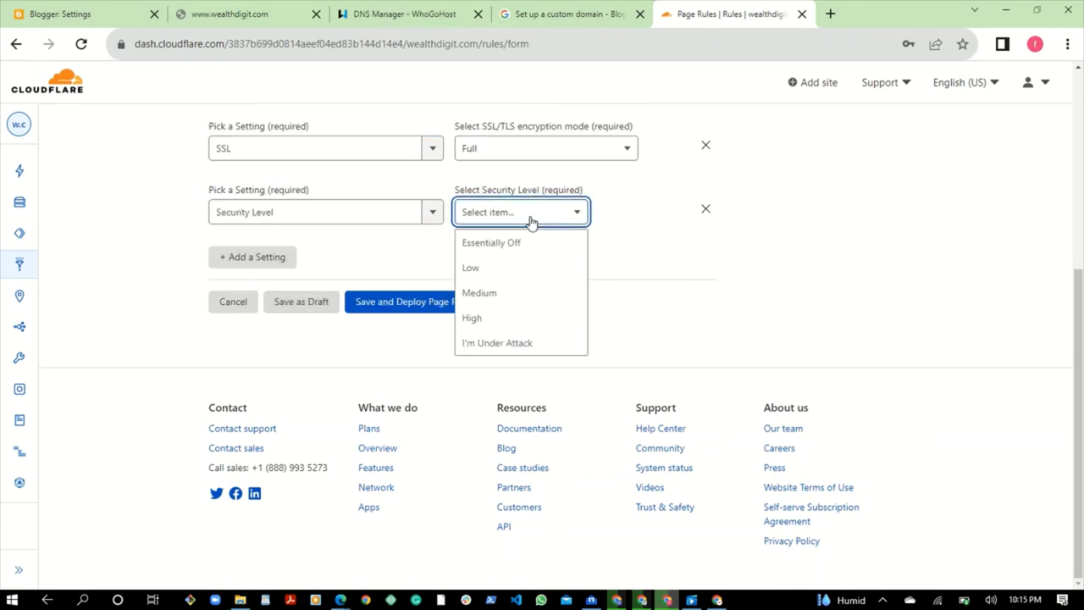
left_click(480, 298)
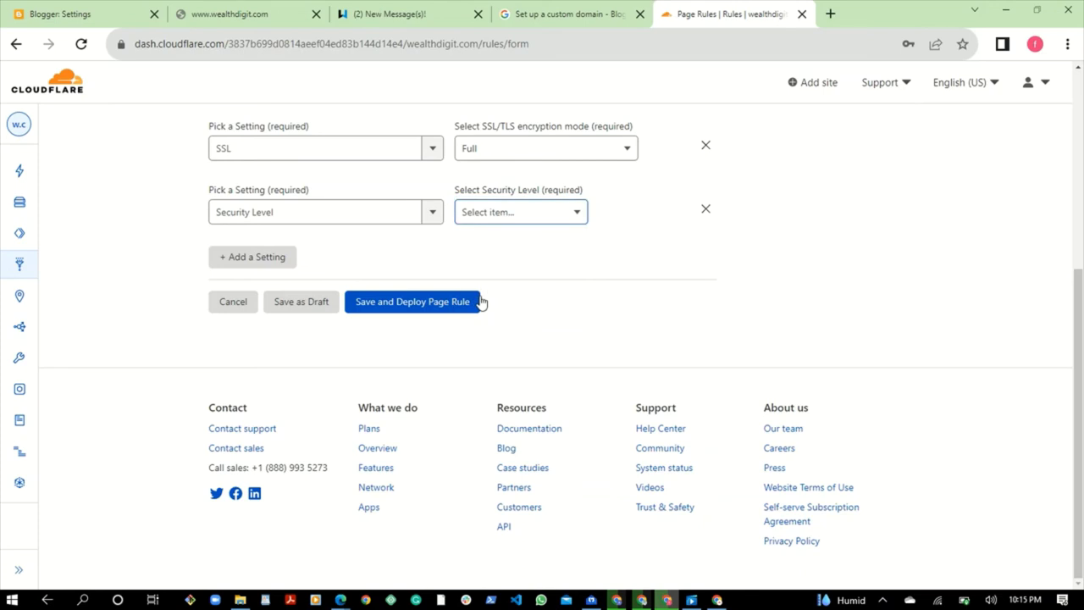
left_click(237, 261)
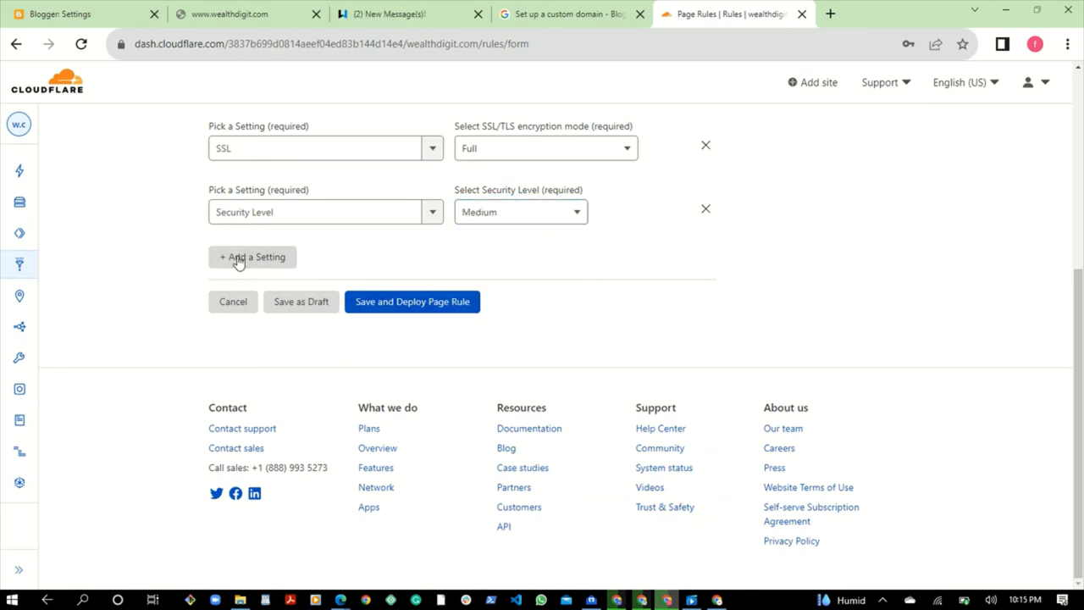
left_click(237, 261)
left_click(308, 275)
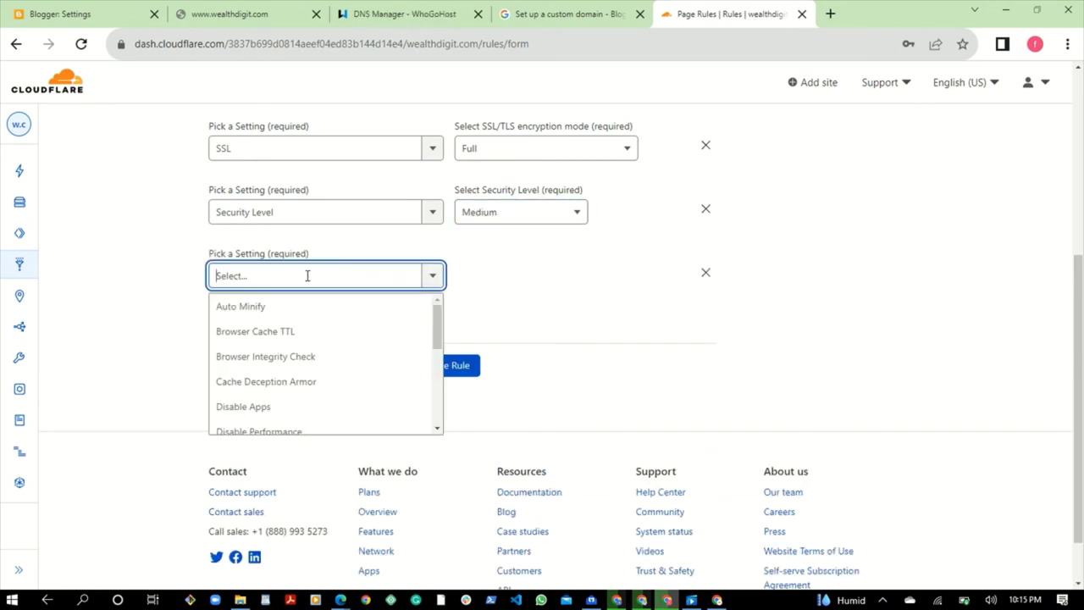
scroll(395, 352, "down", 3)
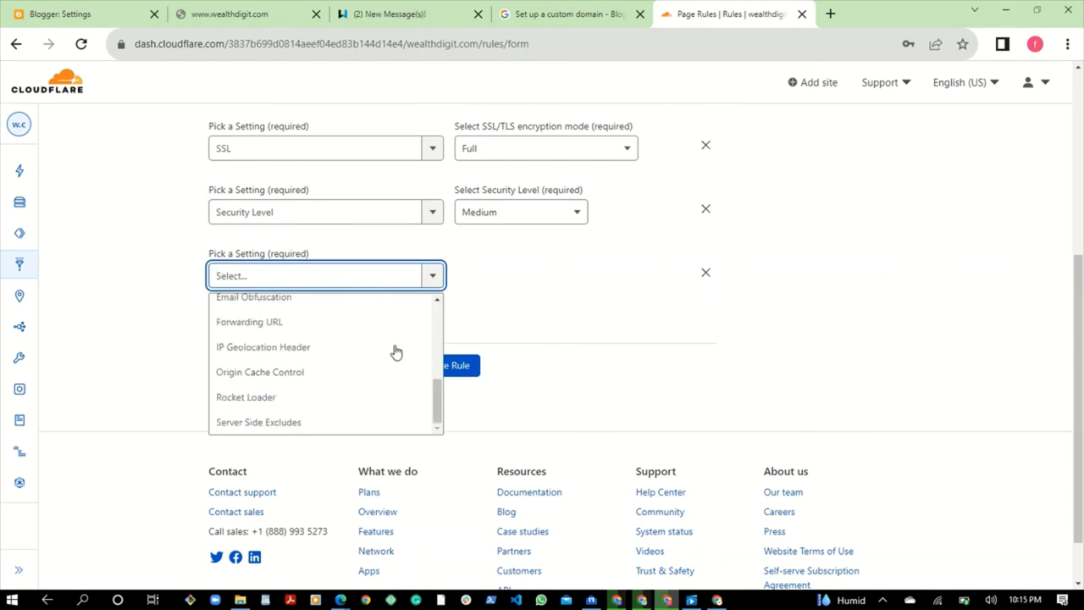
scroll(395, 352, "down", 1)
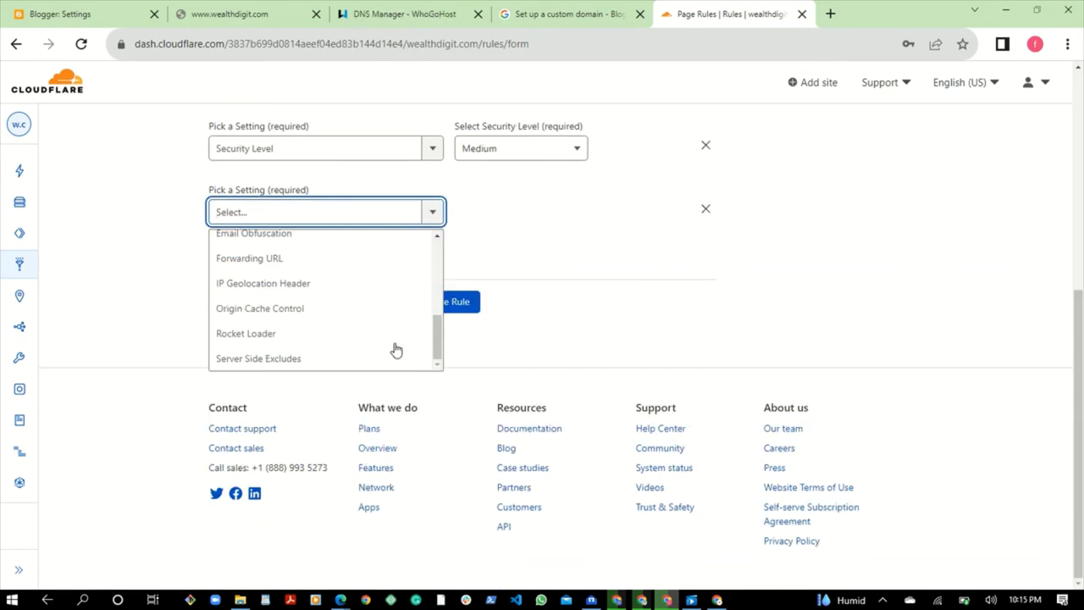
mouse_move(439, 339)
left_mouse_down()
mouse_move(435, 273)
mouse_move(437, 354)
left_mouse_up()
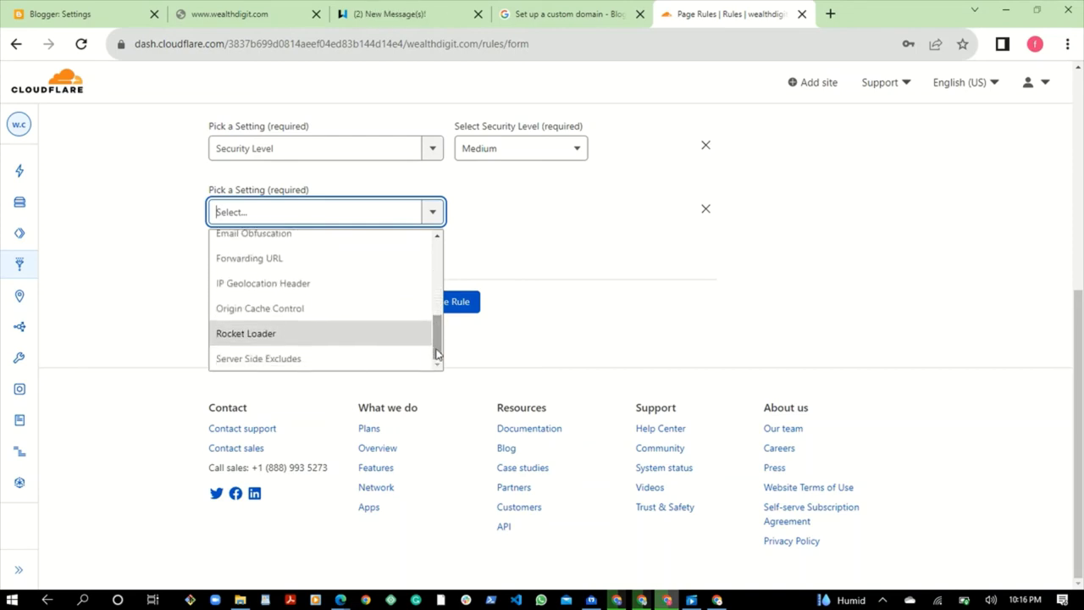
left_click(591, 331)
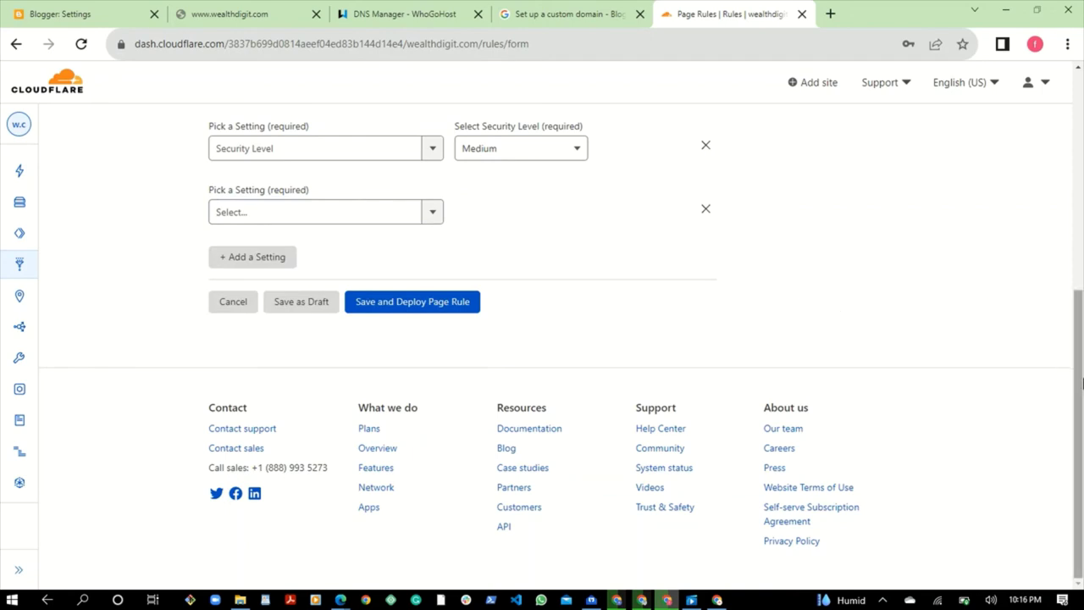
left_click_drag(1081, 393, 1081, 281)
left_click(707, 424)
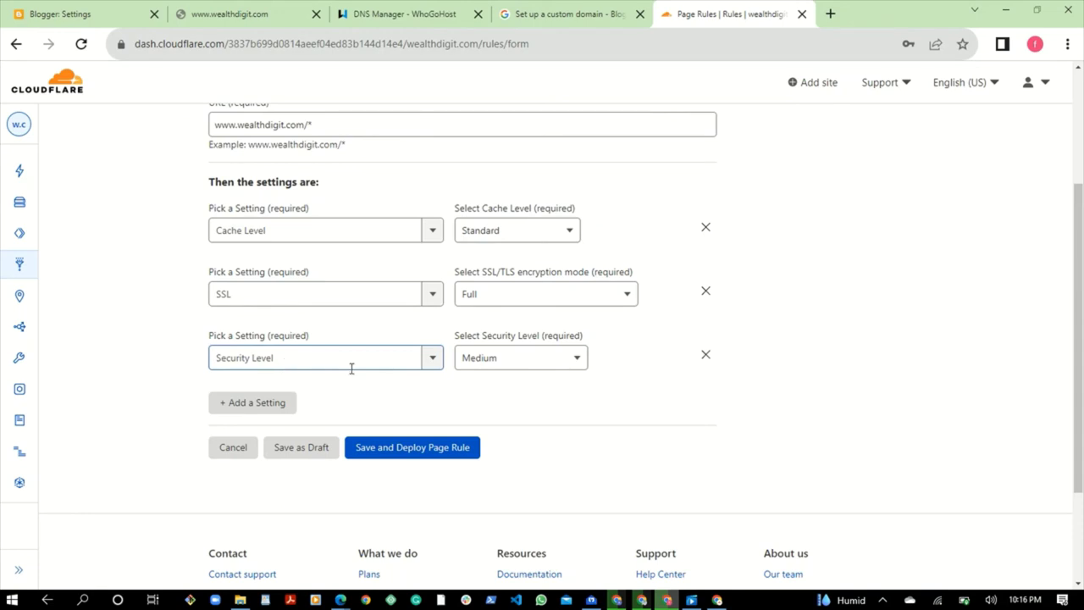
left_click(404, 449)
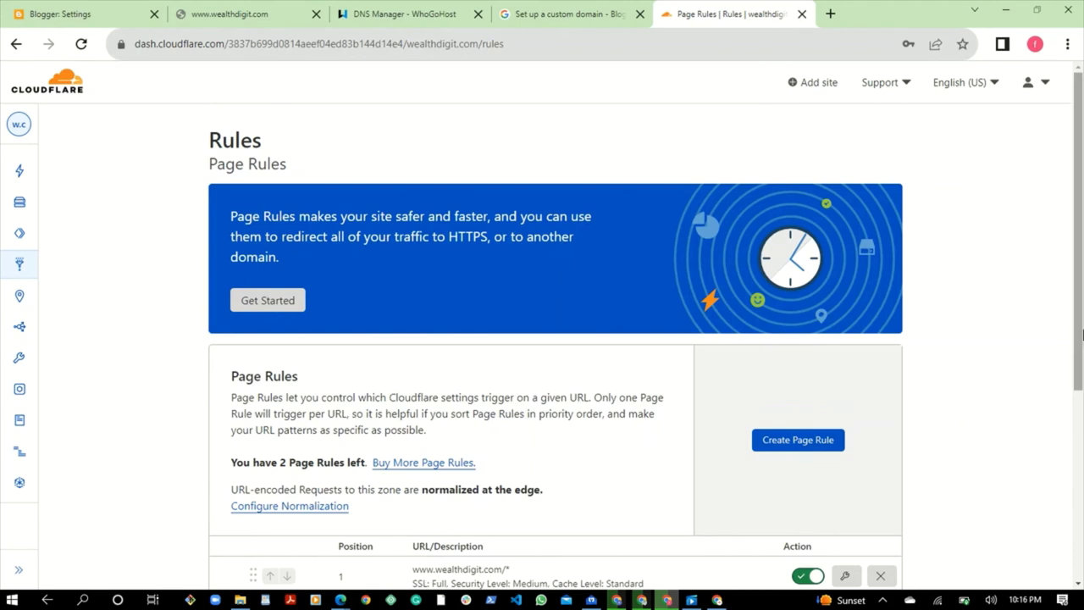
left_click_drag(1079, 321, 1080, 410)
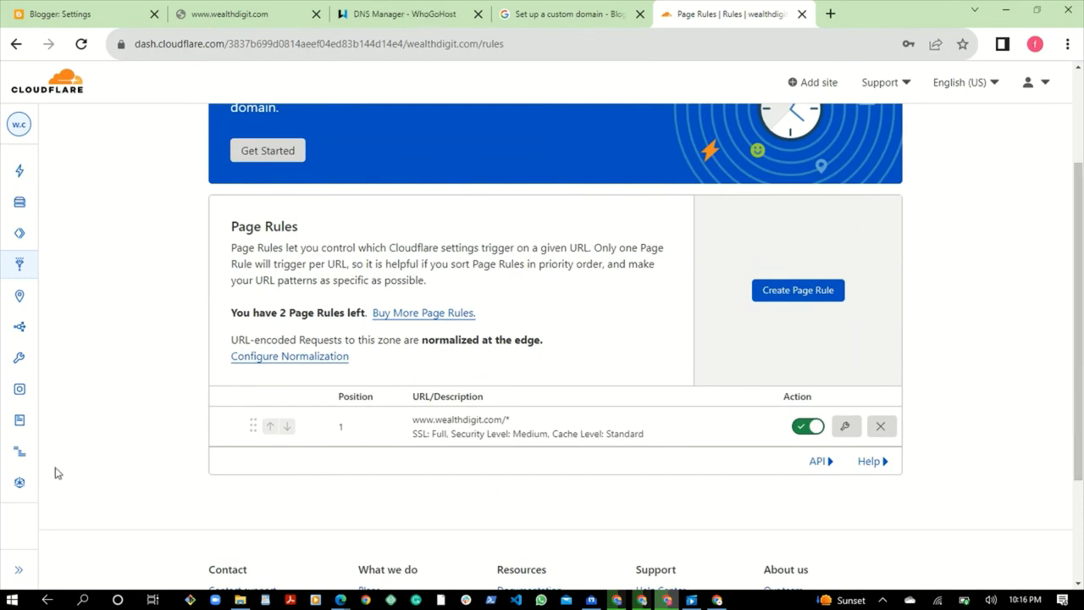
- Start a nameserver check for wealthdigit.com from the site's Overview page
mouse_move(19, 354)
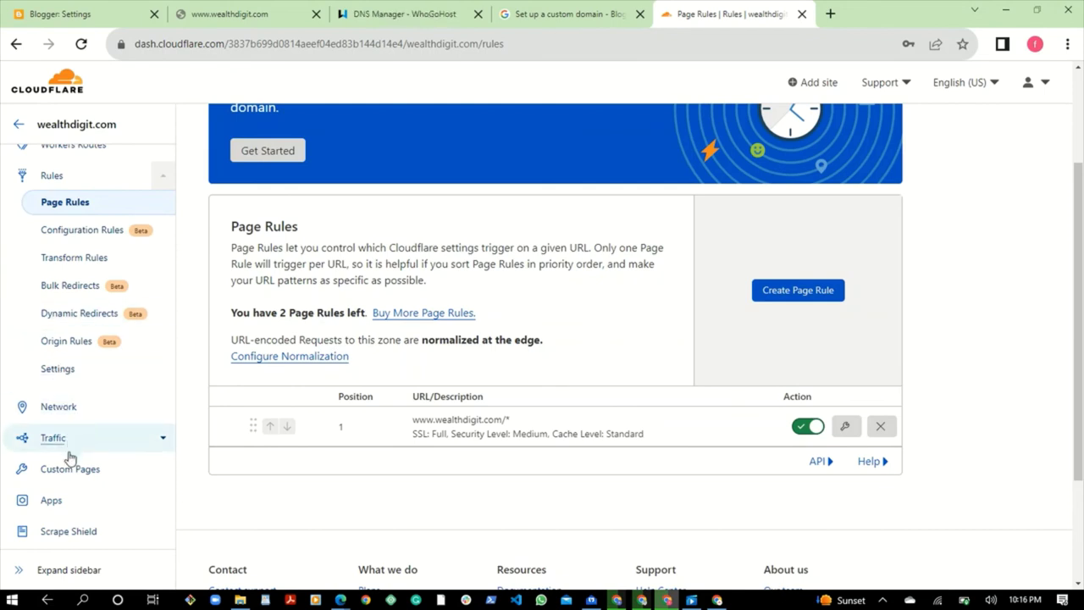
scroll(107, 483, "down", 3)
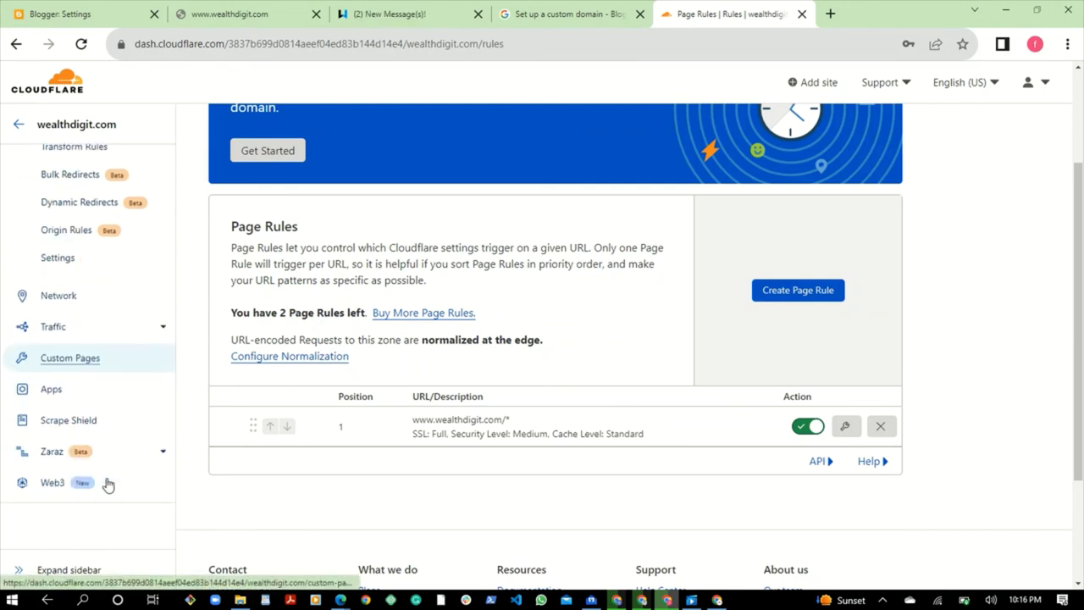
scroll(106, 484, "up", 5)
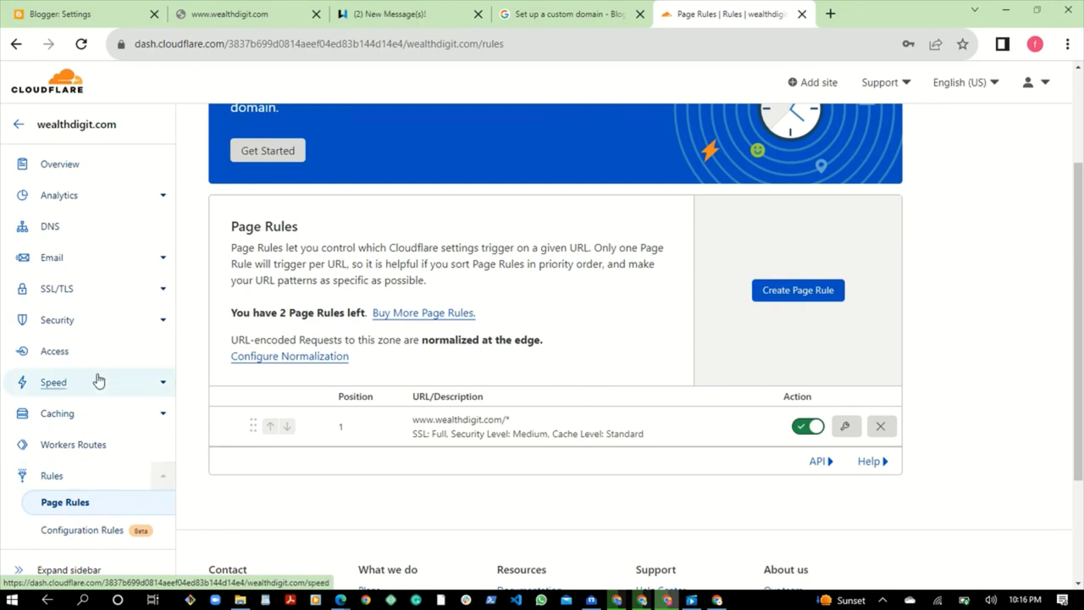
left_click(66, 177)
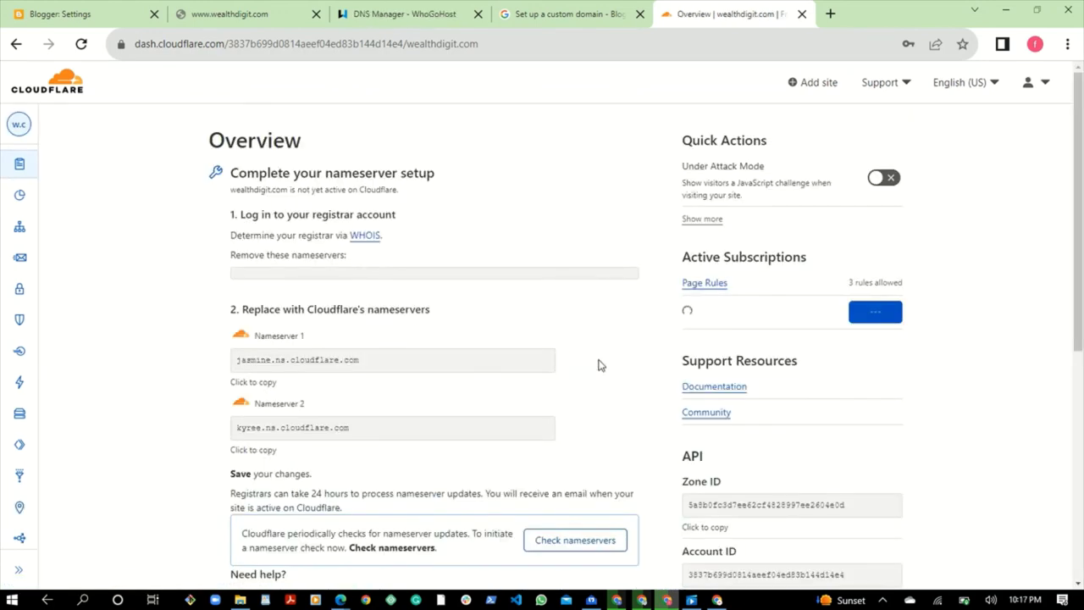
scroll(598, 365, "down", 5)
left_click(568, 142)
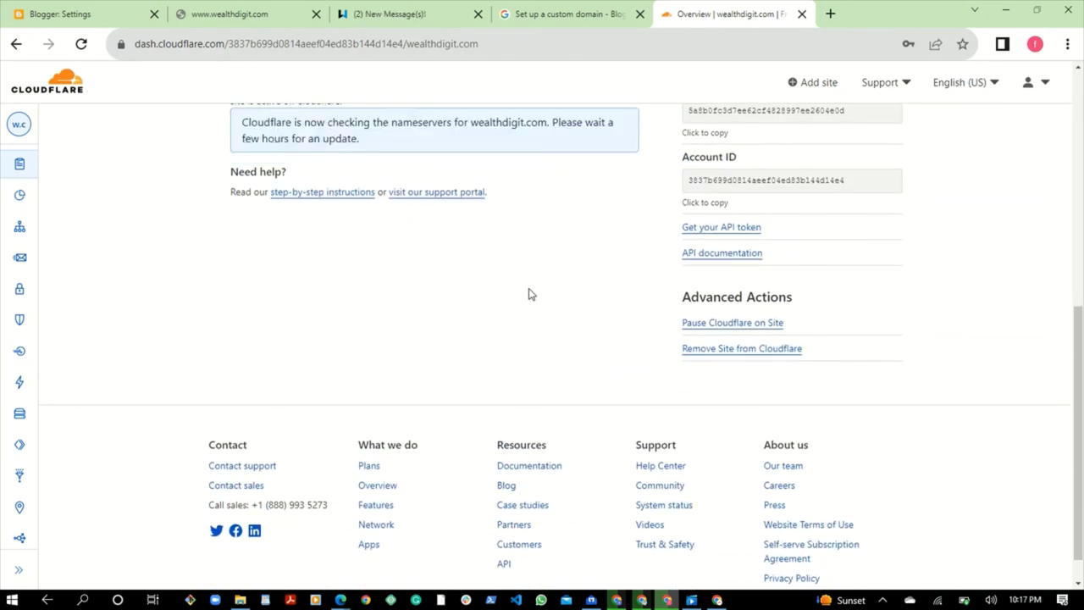
- Review the nameserver setup instructions and the nameserver check notice on the wealthdigit.com Overview page
scroll(529, 294, "up", 5)
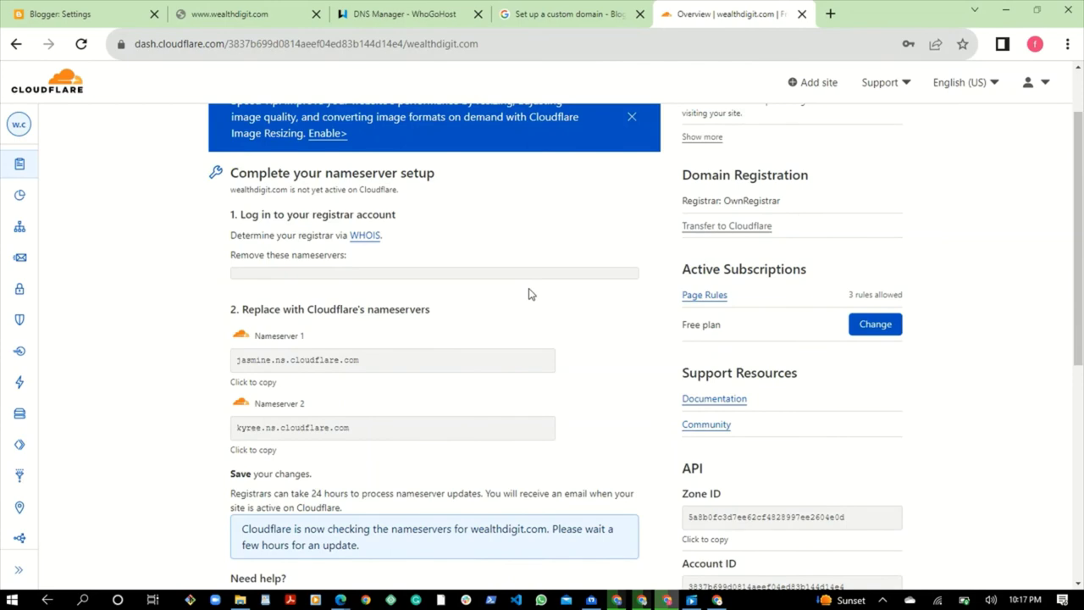
scroll(530, 294, "down", 5)
scroll(529, 294, "up", 6)
scroll(529, 294, "down", 5)
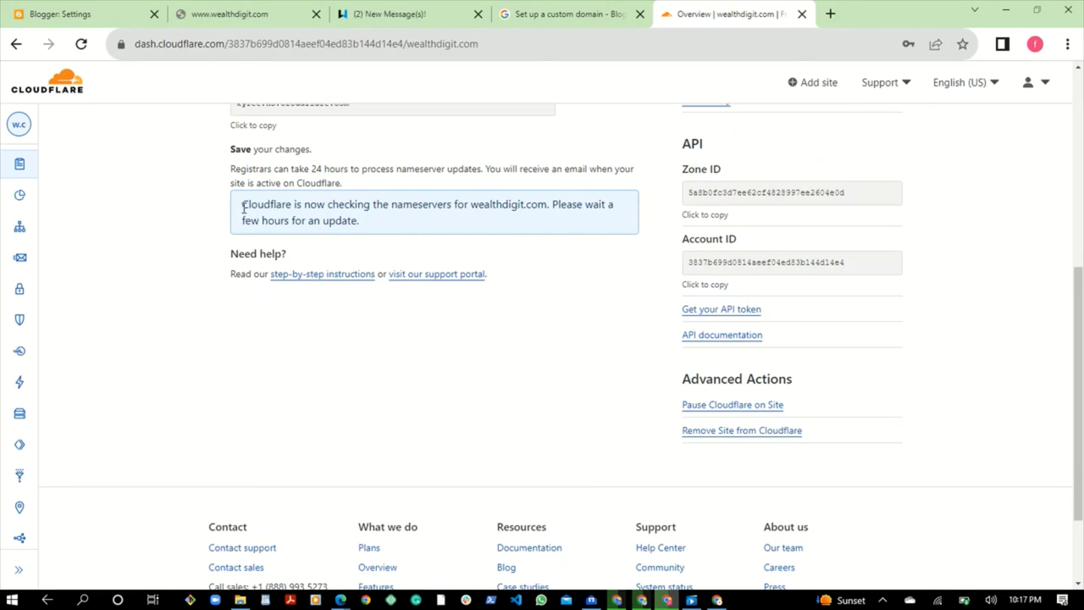
left_click_drag(243, 208, 355, 220)
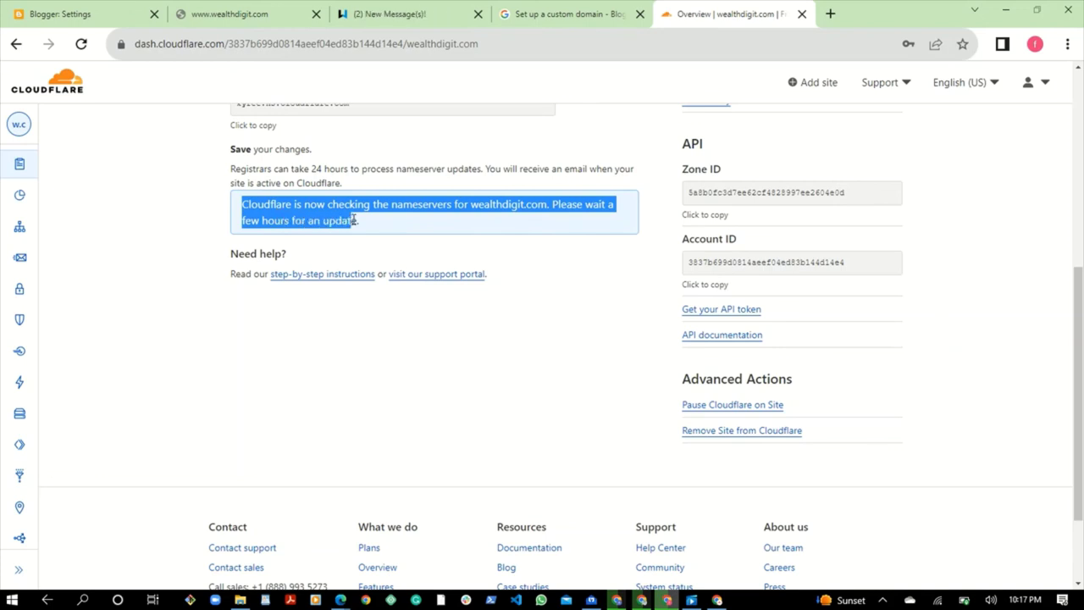
left_click(195, 227)
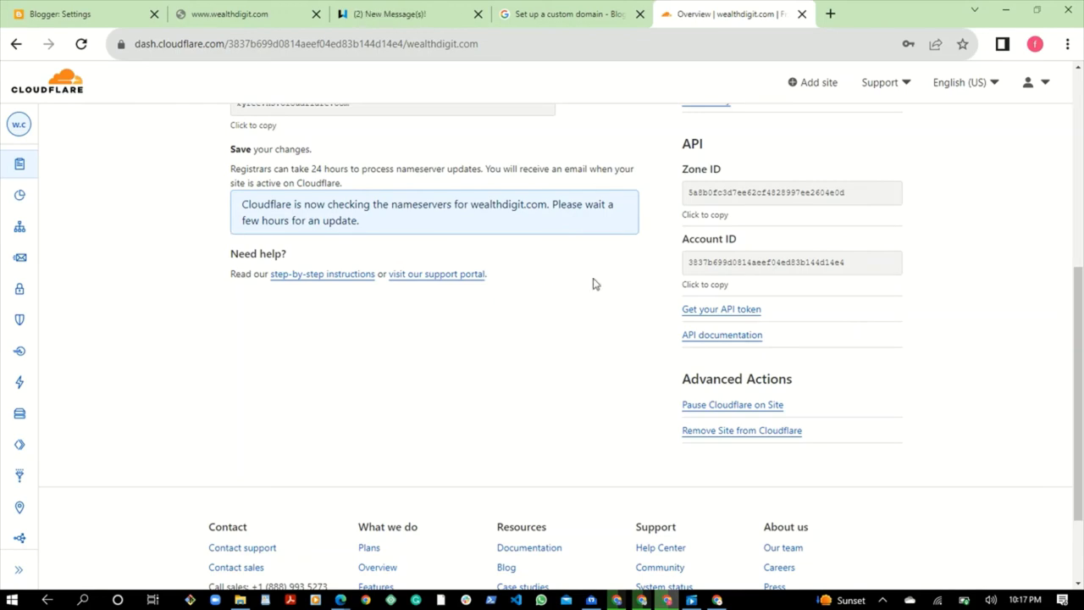
scroll(593, 282, "up", 5)
scroll(593, 284, "down", 5)
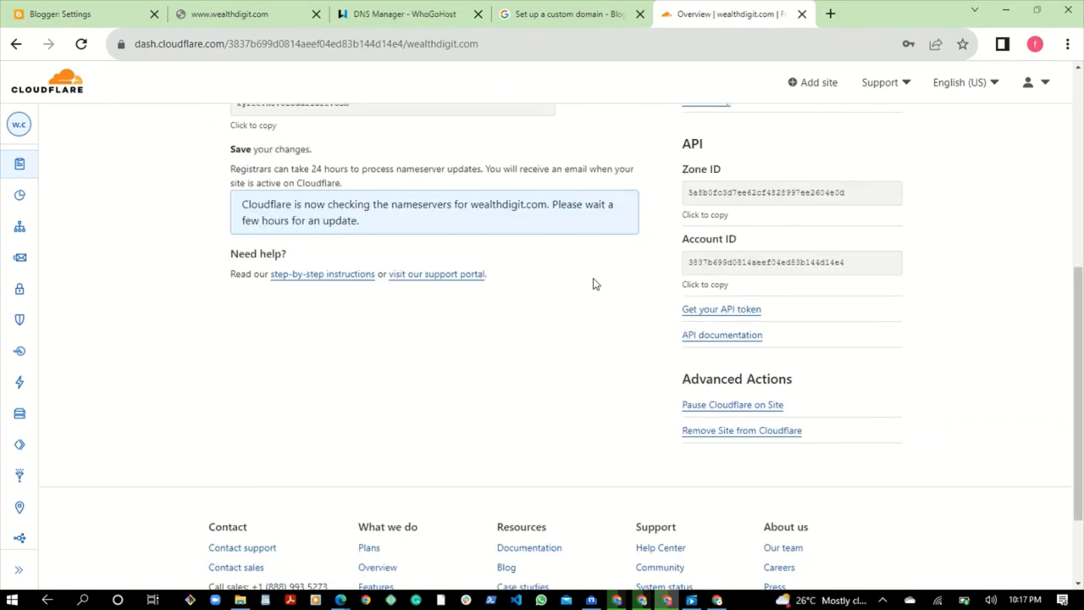
scroll(593, 284, "up", 5)
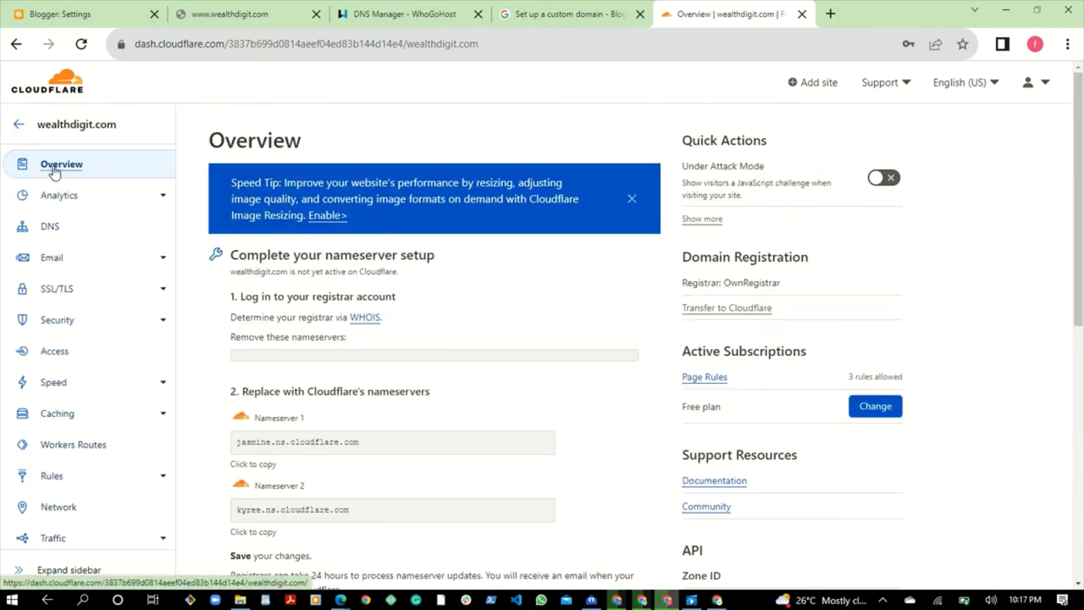
scroll(585, 314, "down", 5)
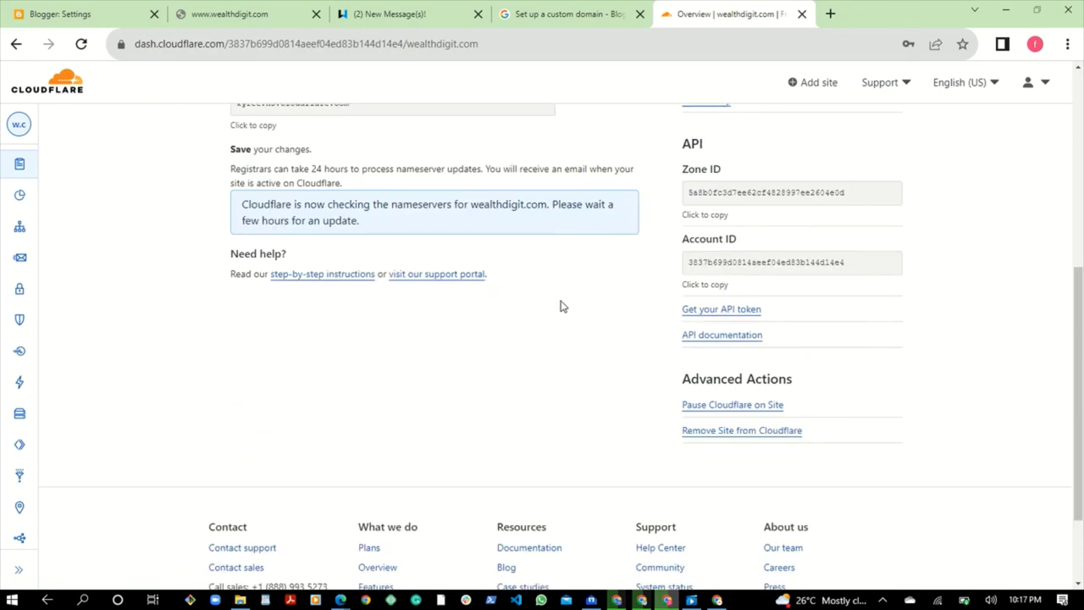
scroll(566, 276, "up", 5)
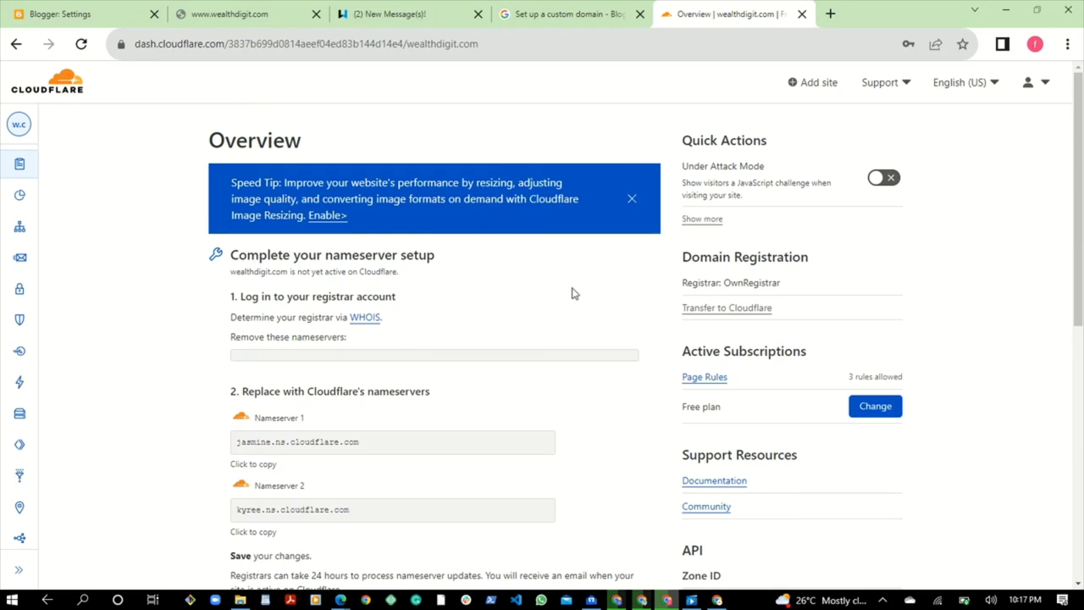
scroll(573, 293, "down", 5)
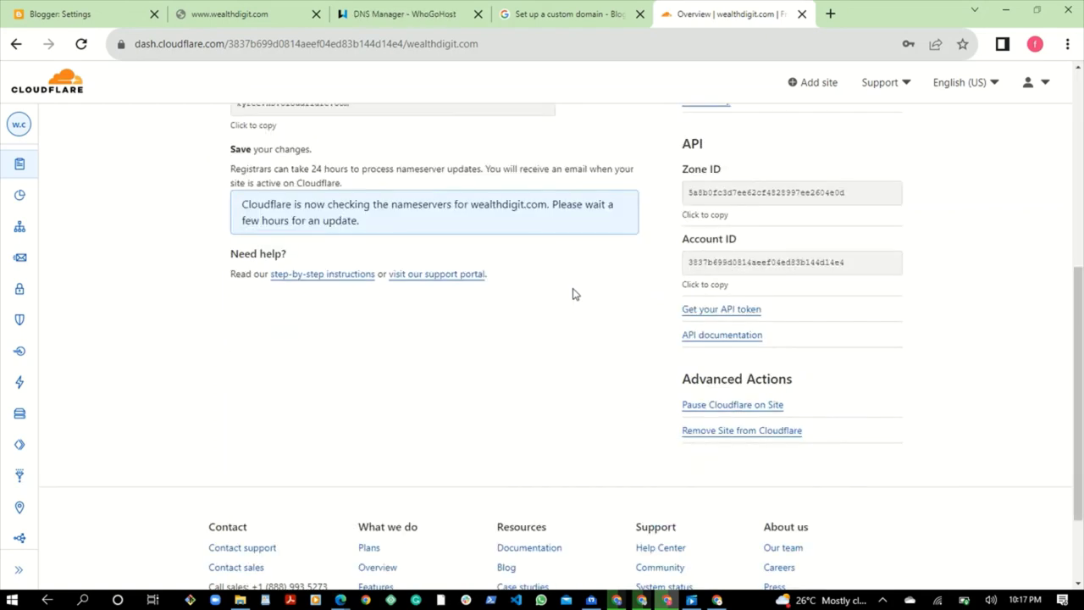